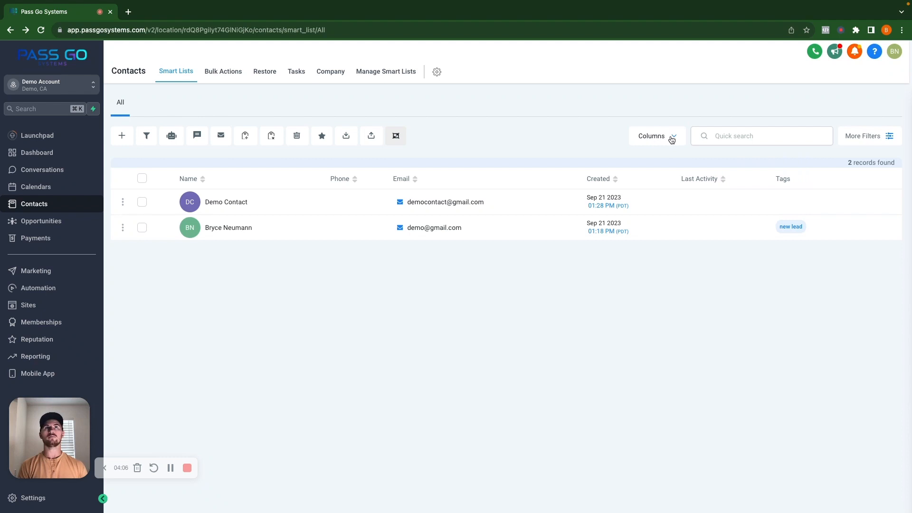
# Step: Hide the Tags column from the contacts list
pyautogui.click(671, 138)
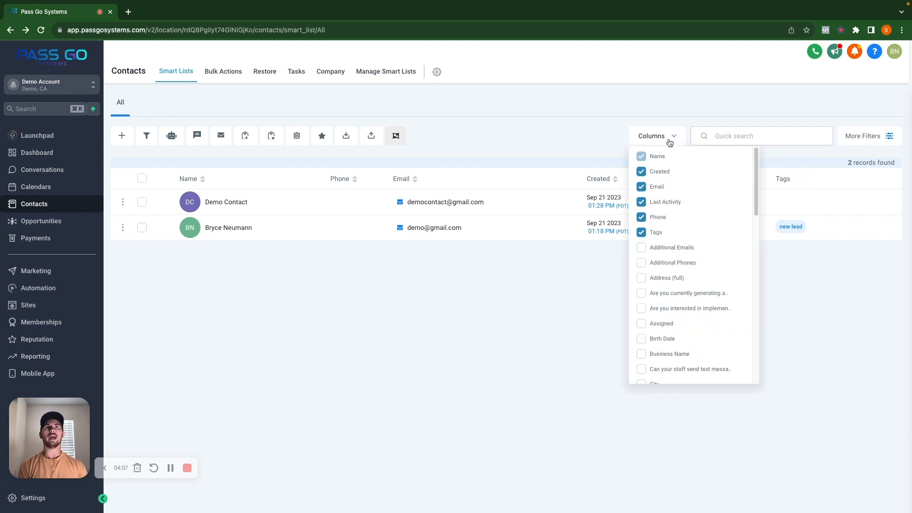
pyautogui.click(641, 233)
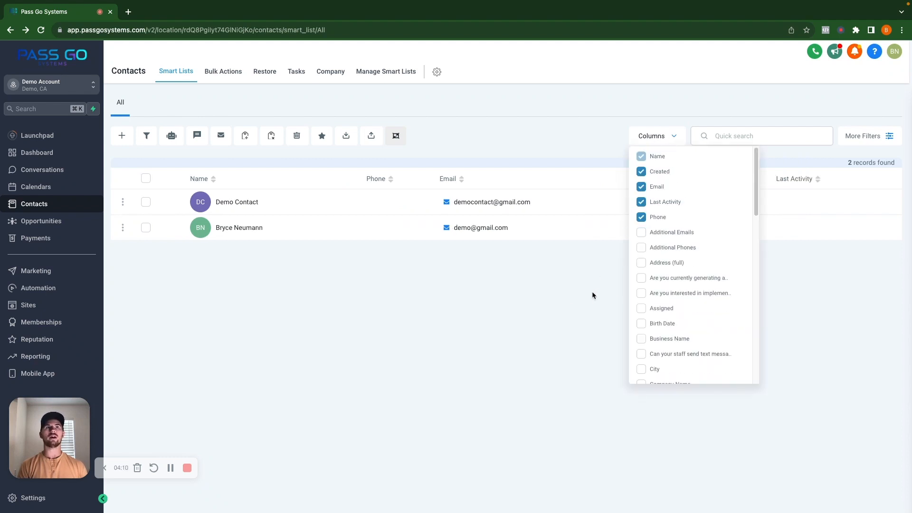
pyautogui.click(866, 291)
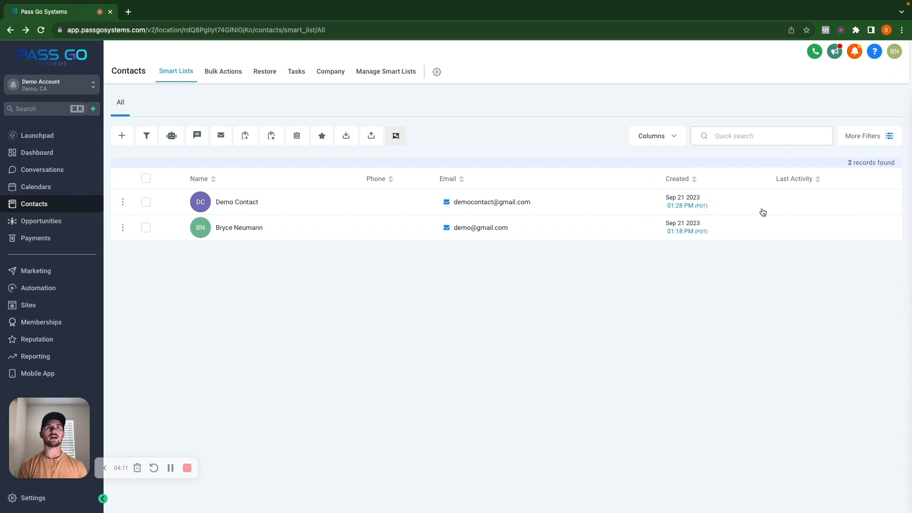
# Step: Show the Tags column in the contacts list again
pyautogui.click(674, 140)
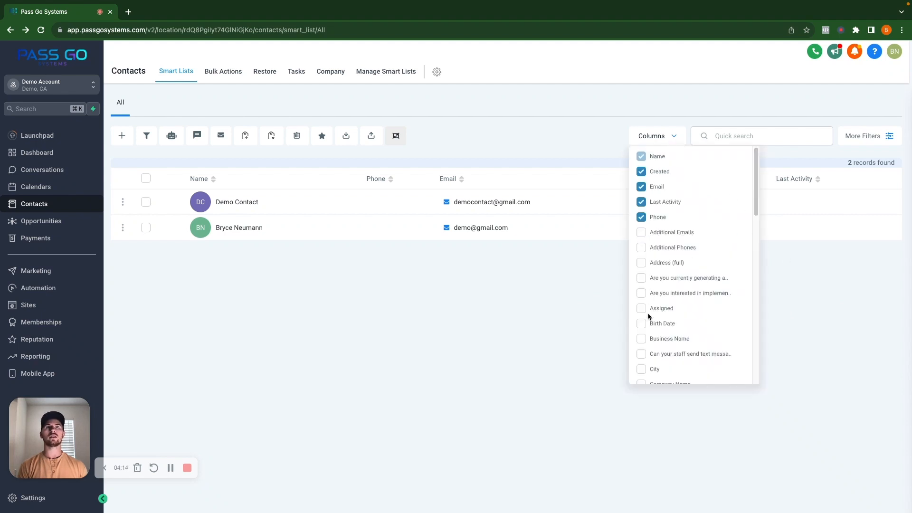
pyautogui.scroll(-20, 672, 354)
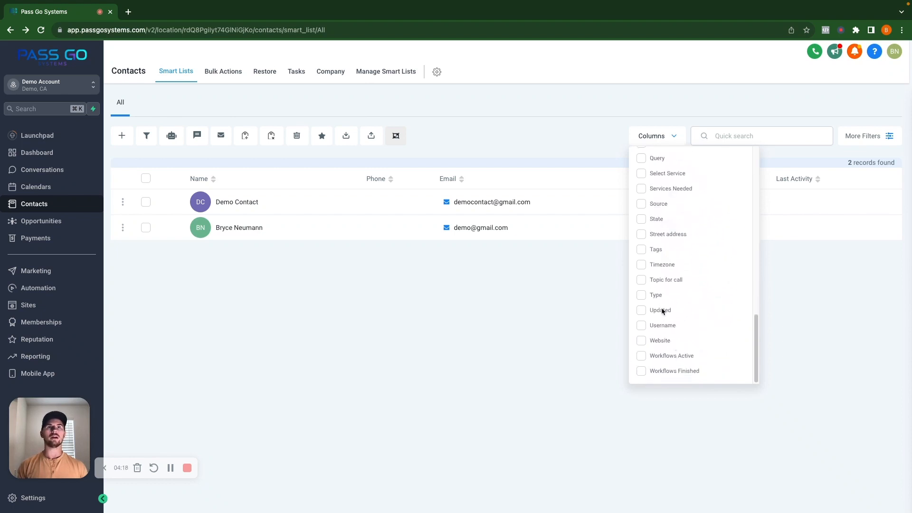
pyautogui.click(641, 249)
pyautogui.click(542, 321)
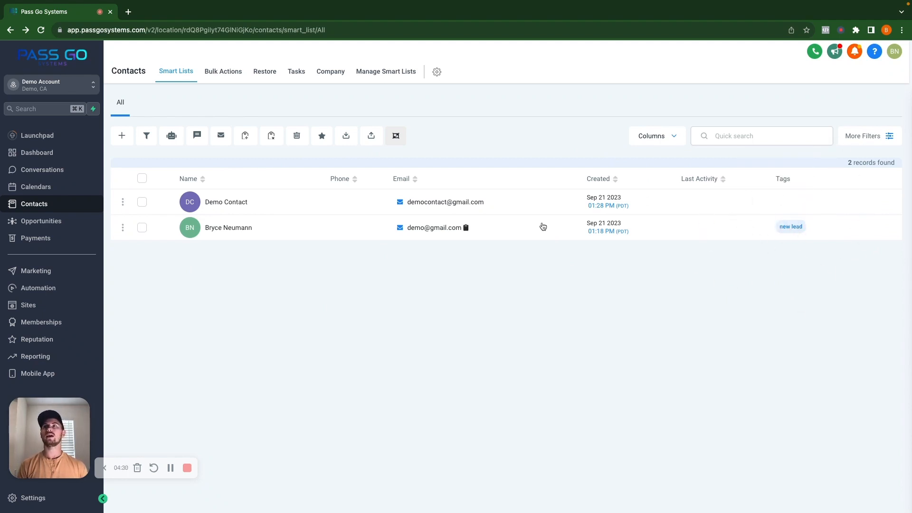
# Step: Open the contact tagged "new lead", review its tags and the available tag options, and return to the contacts list
pyautogui.click(233, 229)
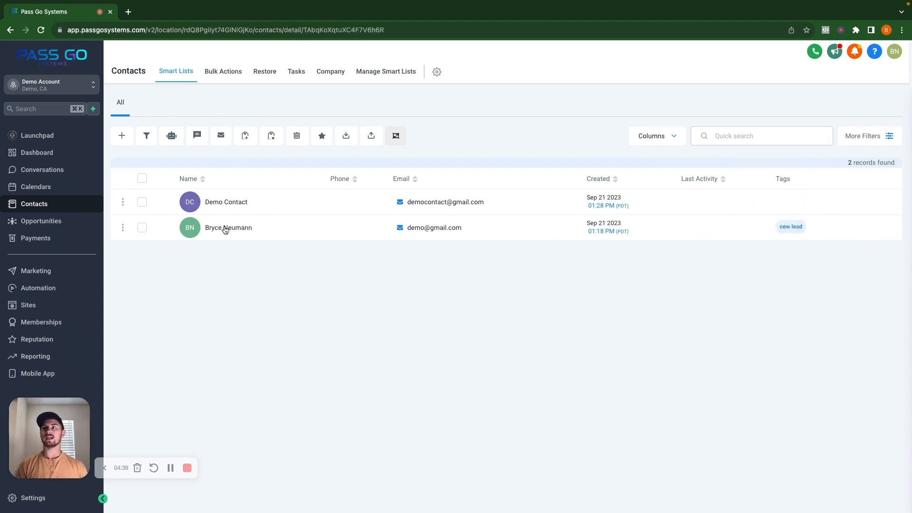
pyautogui.scroll(-3, 225, 363)
pyautogui.scroll(-4, 225, 365)
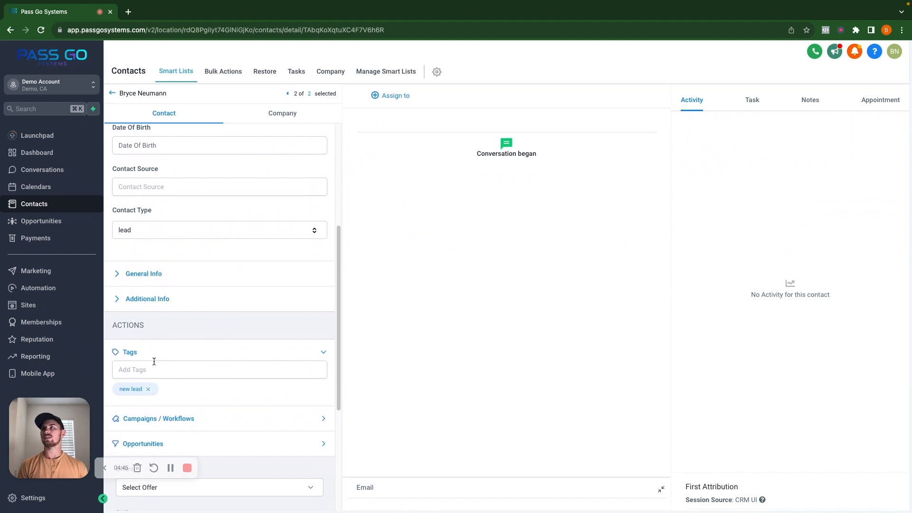
pyautogui.scroll(-1, 172, 365)
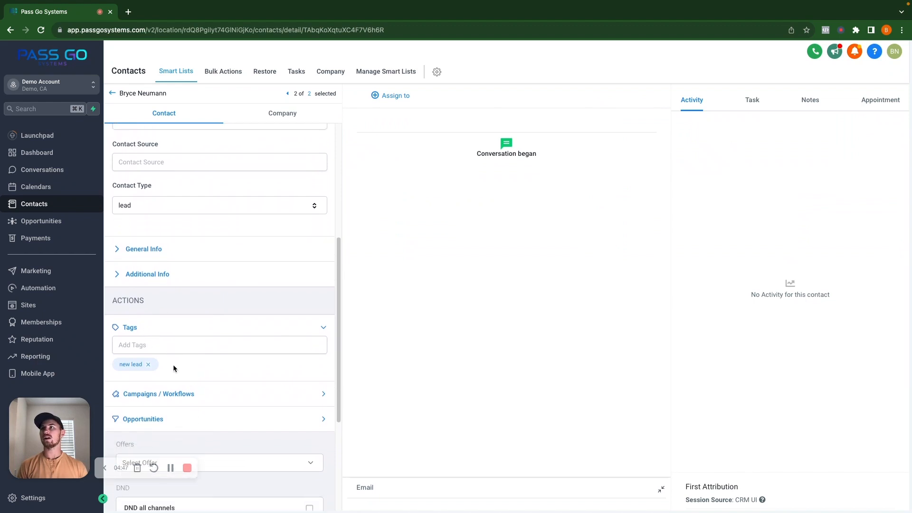
pyautogui.click(154, 339)
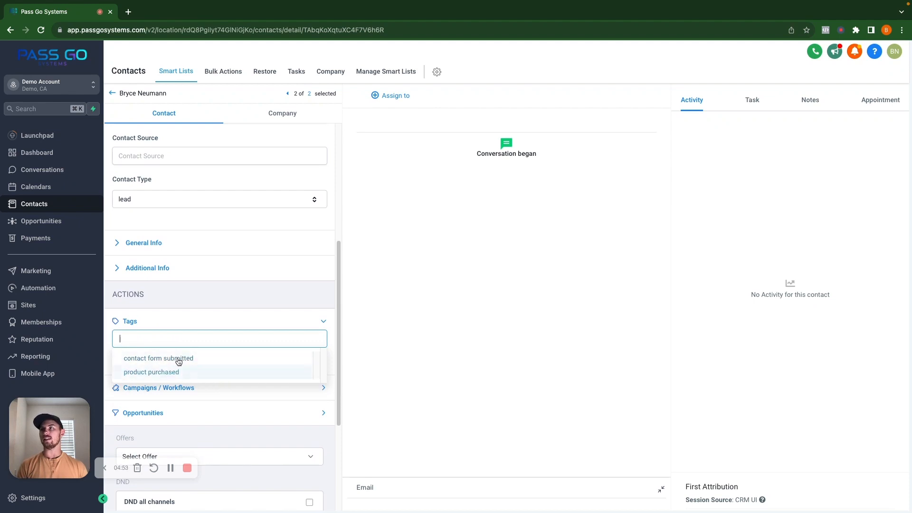
pyautogui.click(199, 321)
pyautogui.click(199, 322)
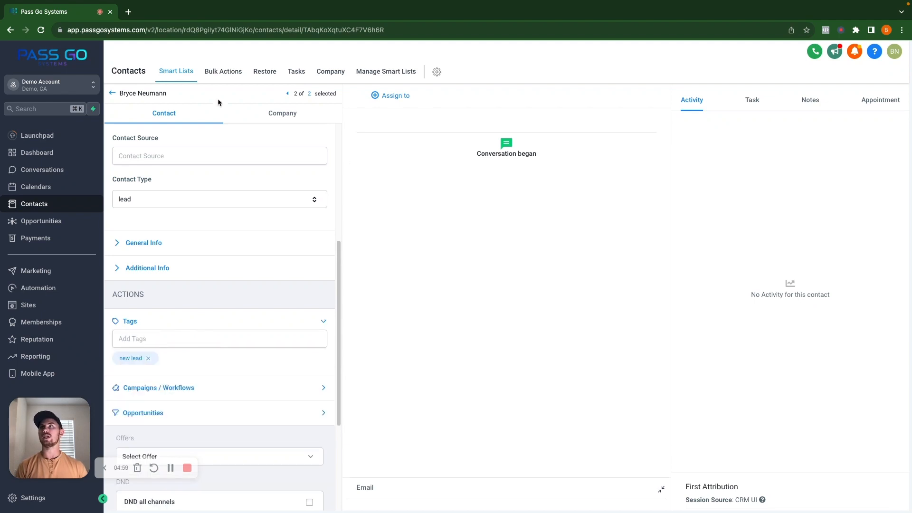
pyautogui.click(112, 93)
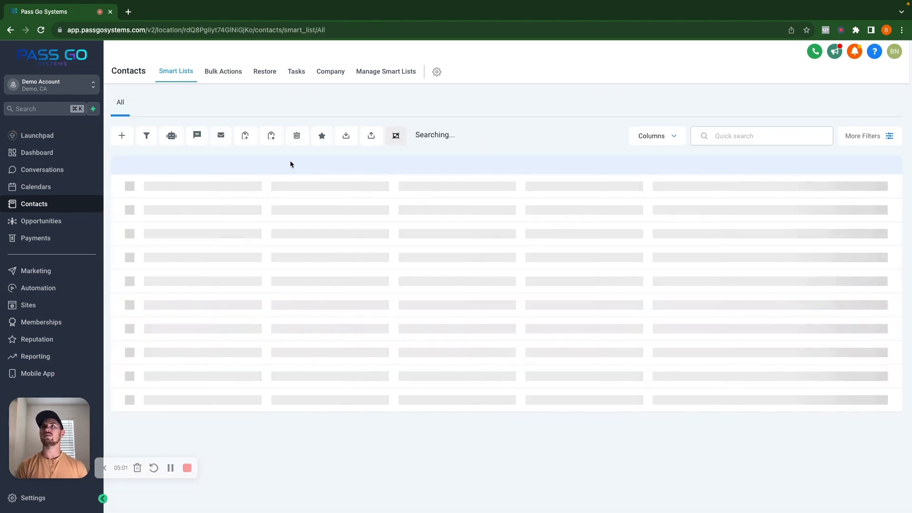
# Step: Create a tag named "new tag" on the Demo Contact record and return to the contacts list
pyautogui.click(236, 202)
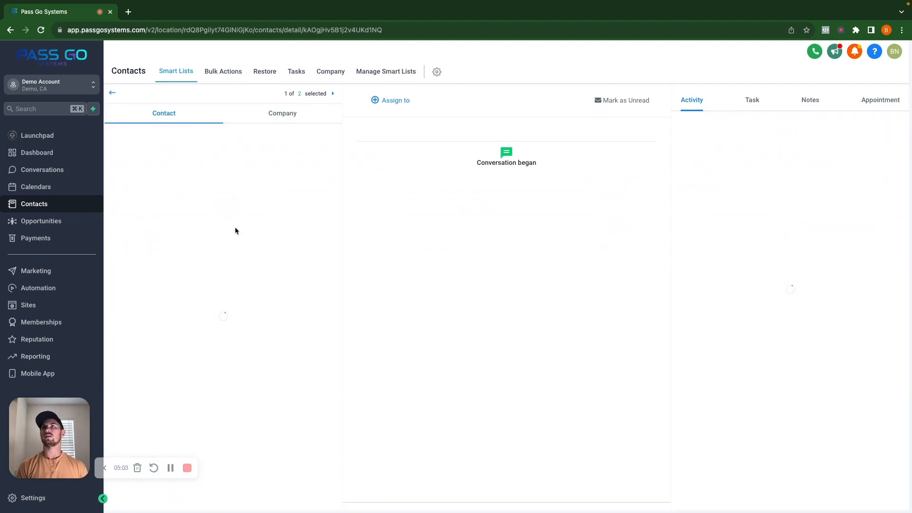
pyautogui.scroll(-4, 220, 331)
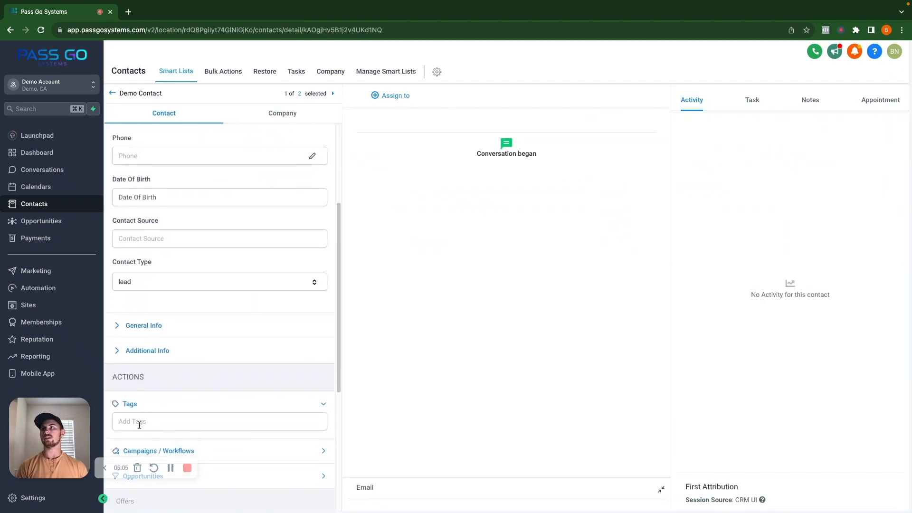
pyautogui.scroll(-1, 178, 418)
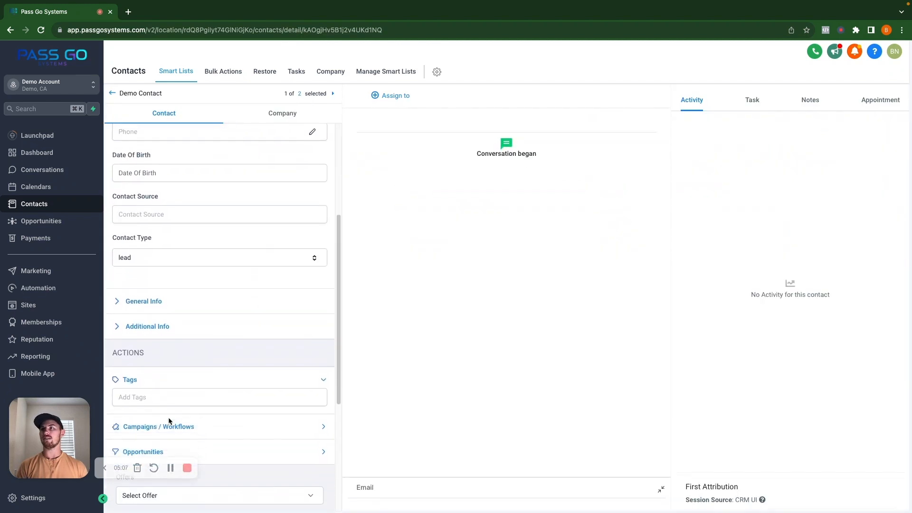
pyautogui.click(153, 386)
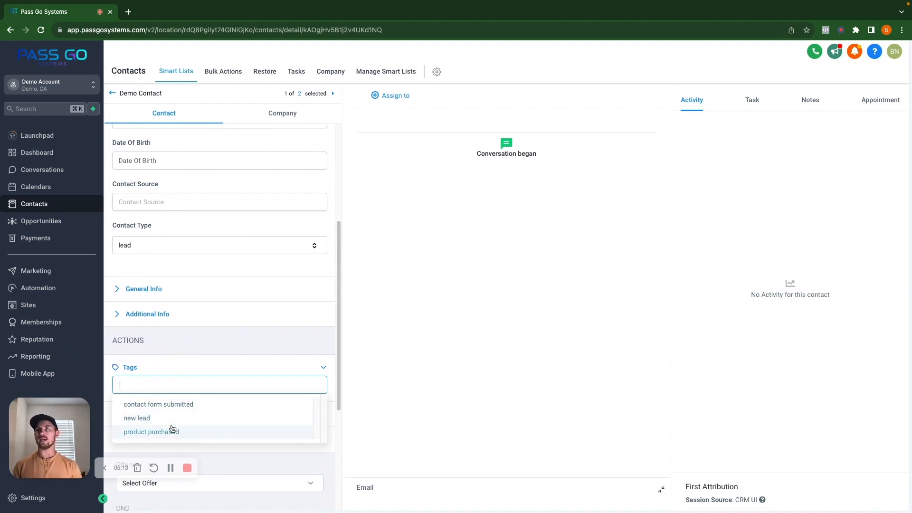
pyautogui.write('new tag')
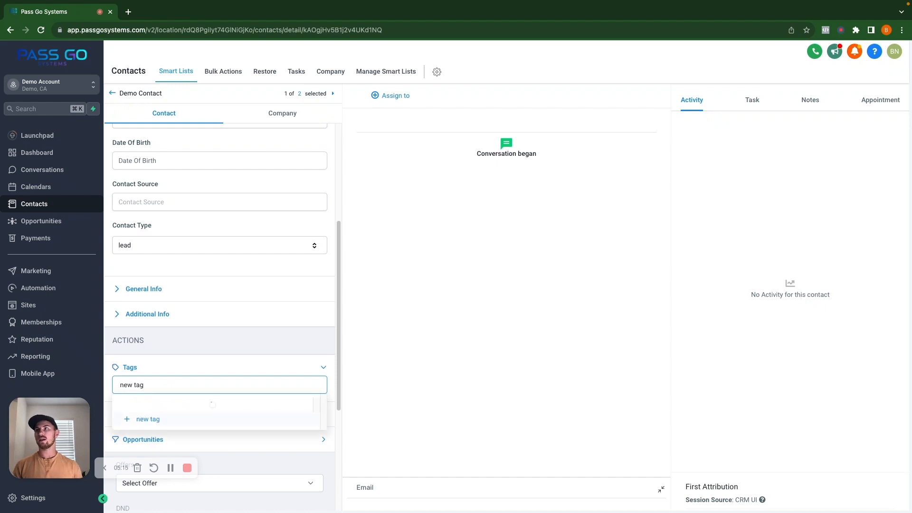
pyautogui.click(148, 407)
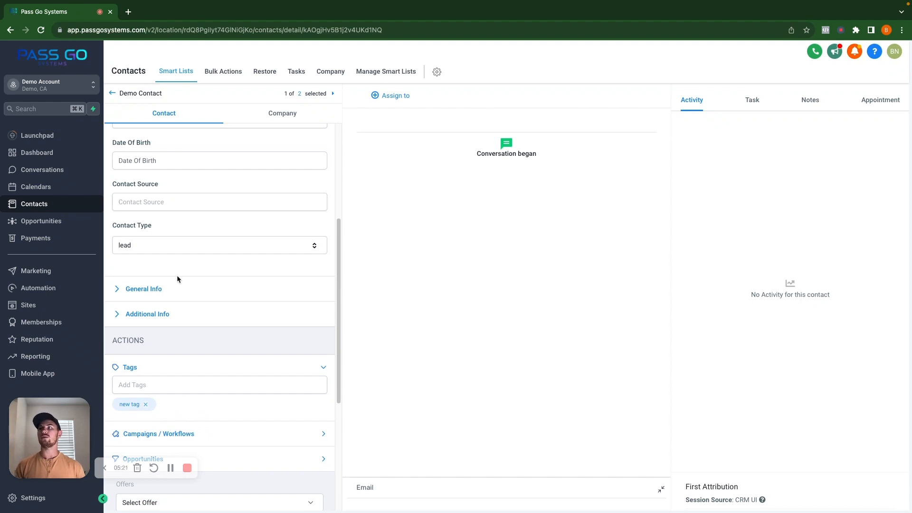
pyautogui.click(114, 93)
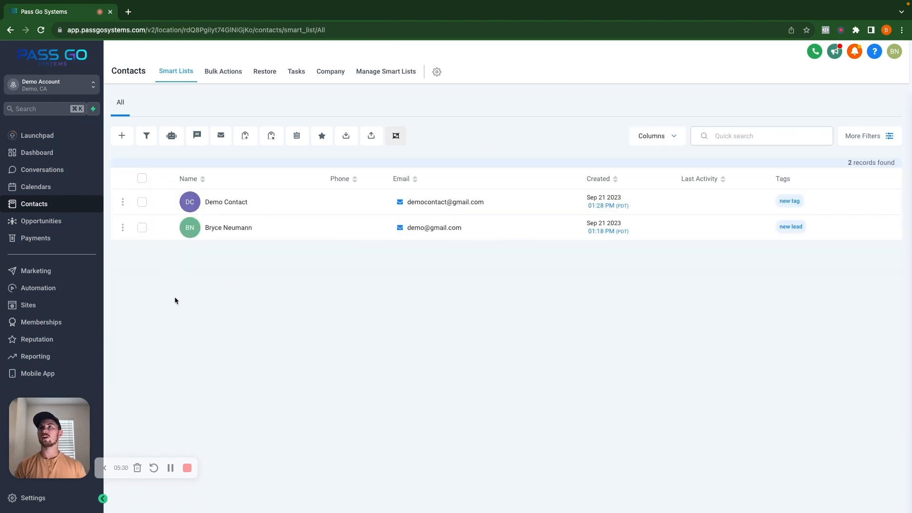
# Step: Remove the tag "new tag" from Demo Contact in bulk, with "remove tag" as the action description
pyautogui.click(141, 202)
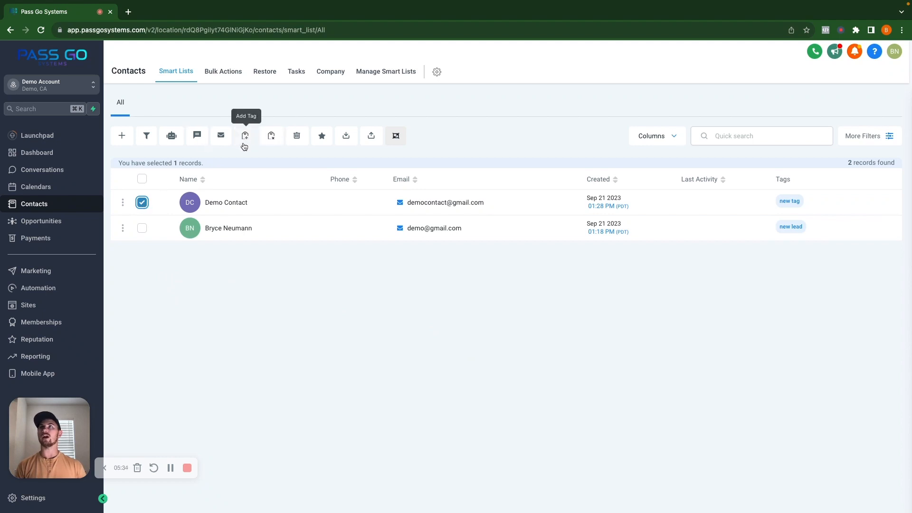
pyautogui.click(272, 136)
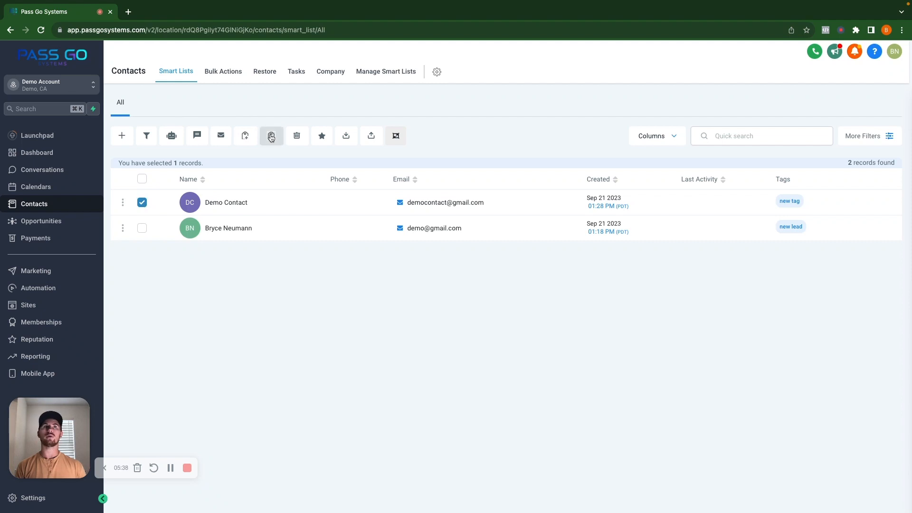
pyautogui.click(238, 151)
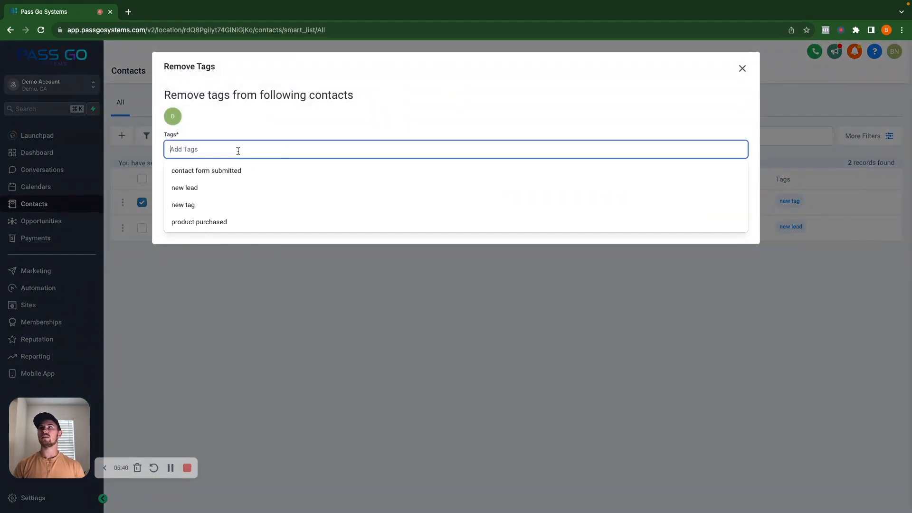
pyautogui.click(210, 203)
pyautogui.click(211, 195)
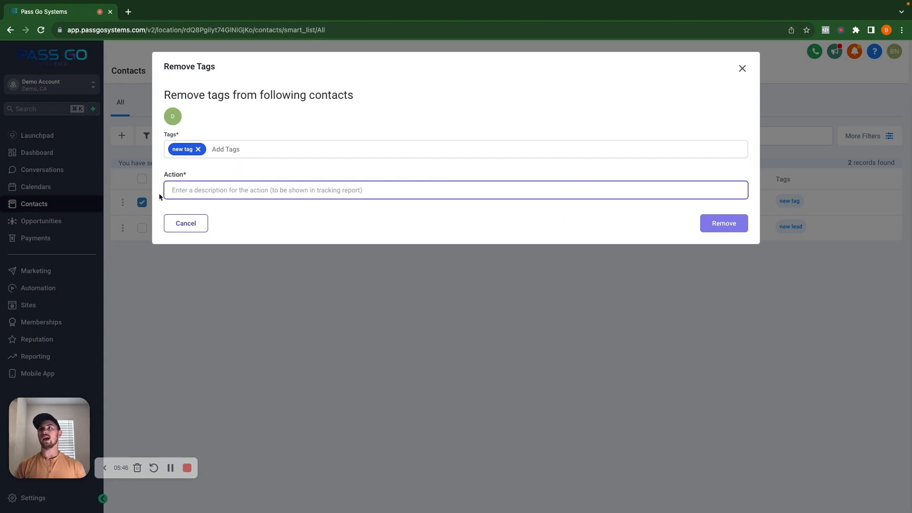
pyautogui.write('remove tag')
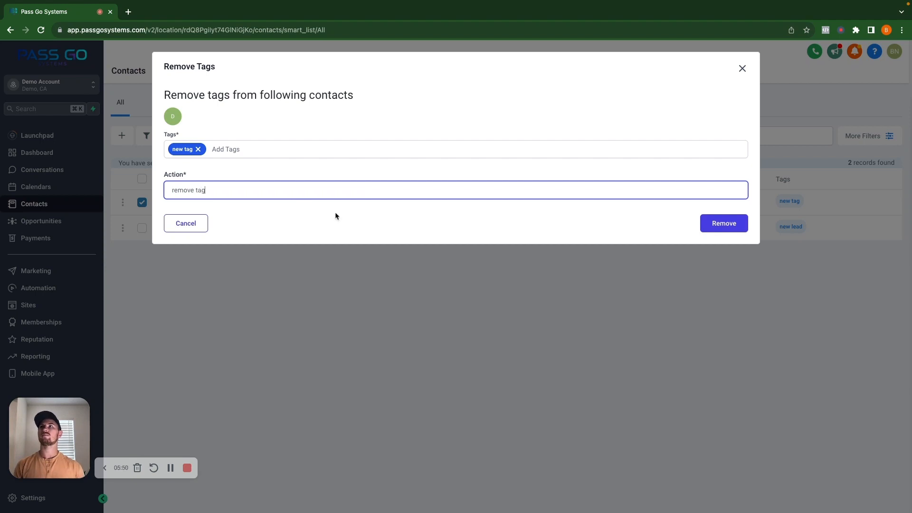
pyautogui.click(702, 221)
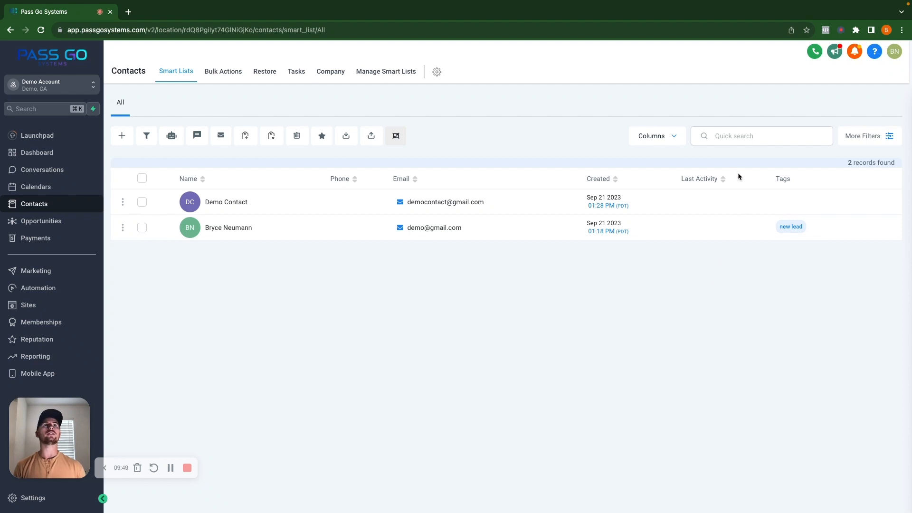
pyautogui.click(749, 134)
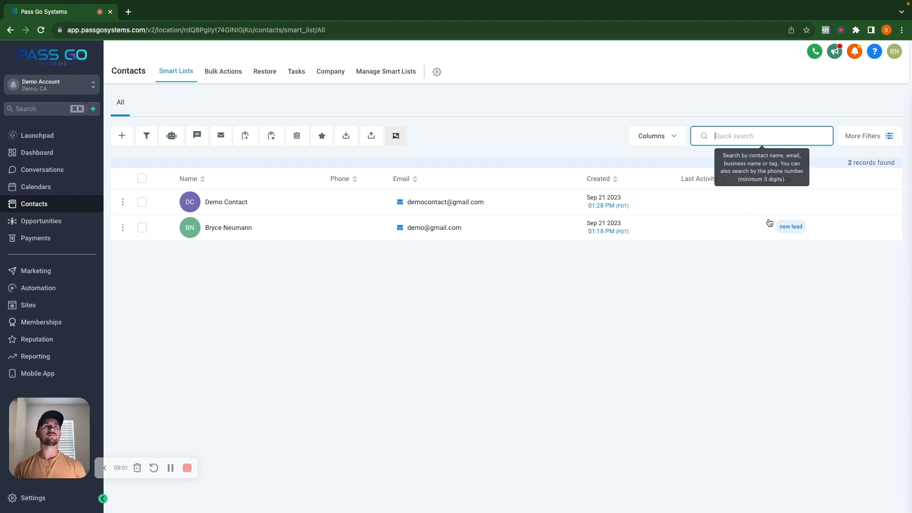
pyautogui.click(750, 299)
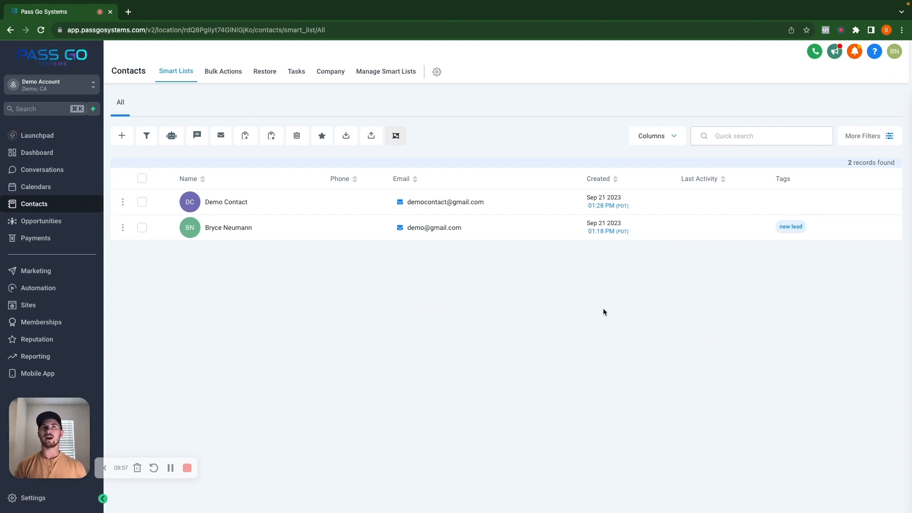
# Step: Filter the contacts list to those whose Tag is "new lead"
pyautogui.click(873, 137)
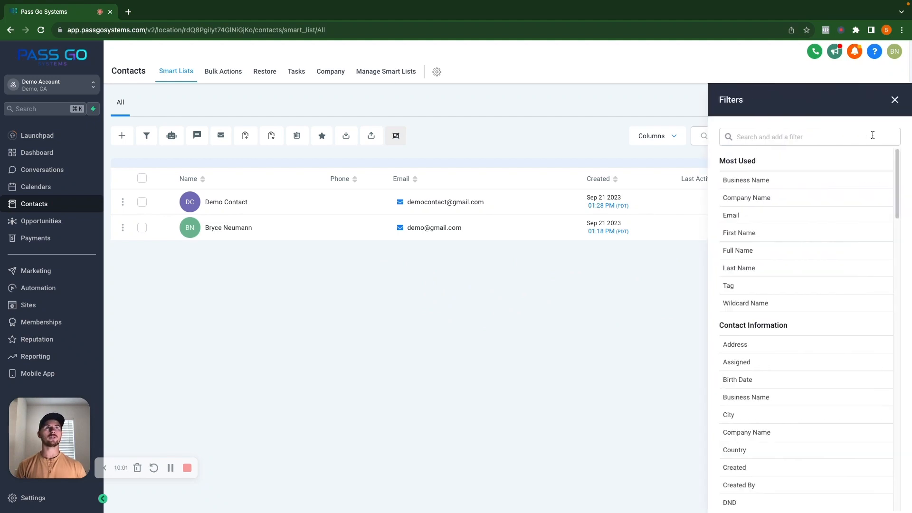
pyautogui.click(739, 287)
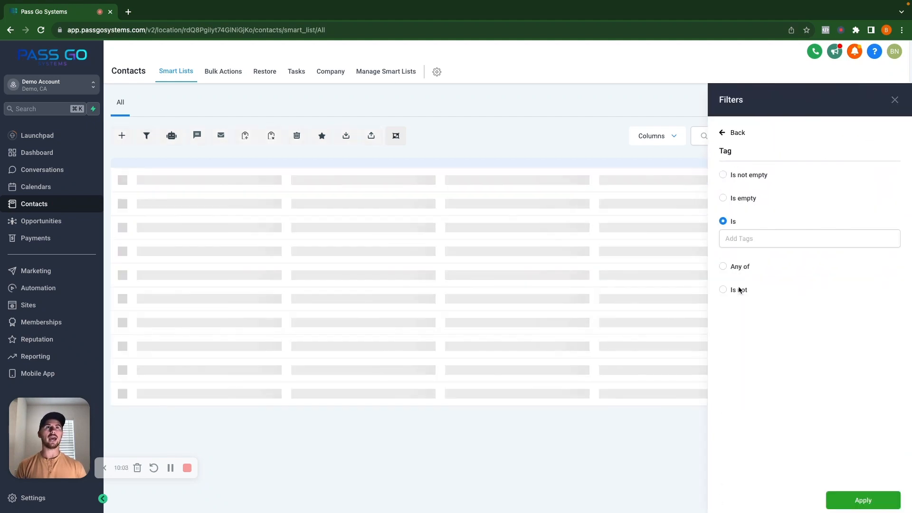
pyautogui.click(723, 177)
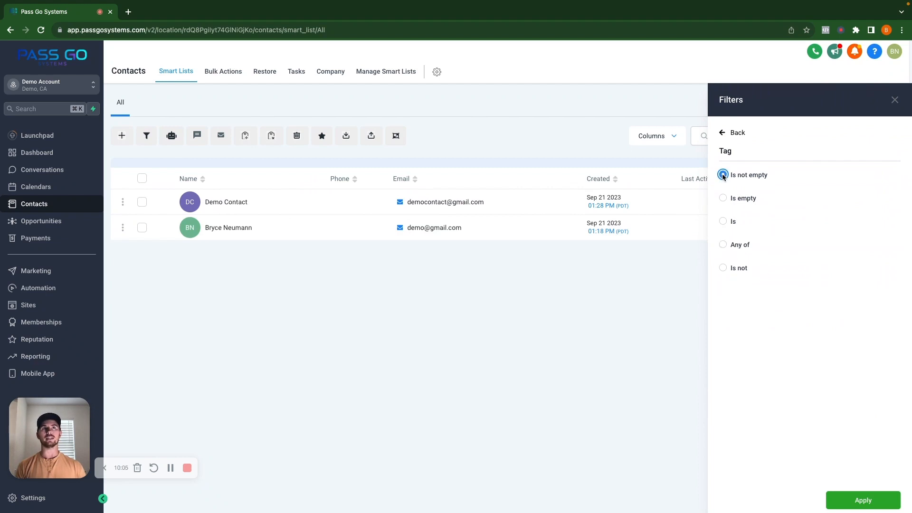
pyautogui.click(723, 198)
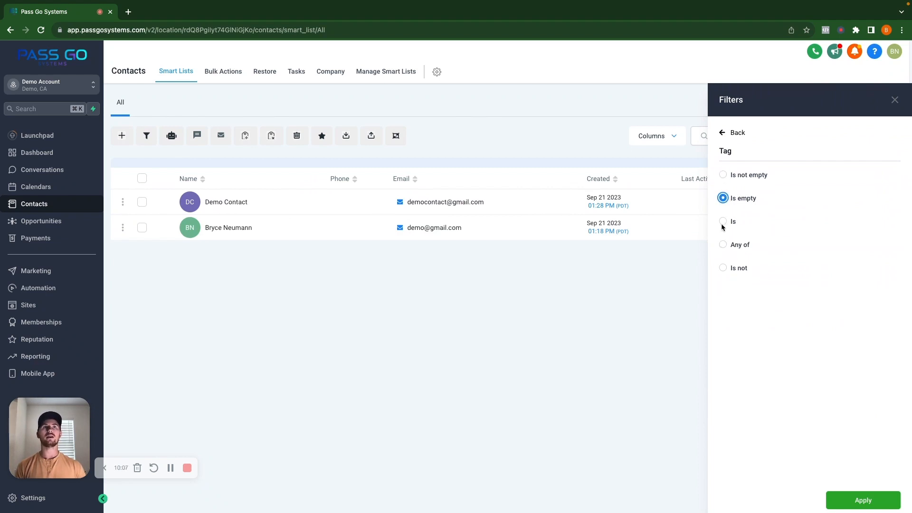
pyautogui.click(723, 222)
pyautogui.click(756, 240)
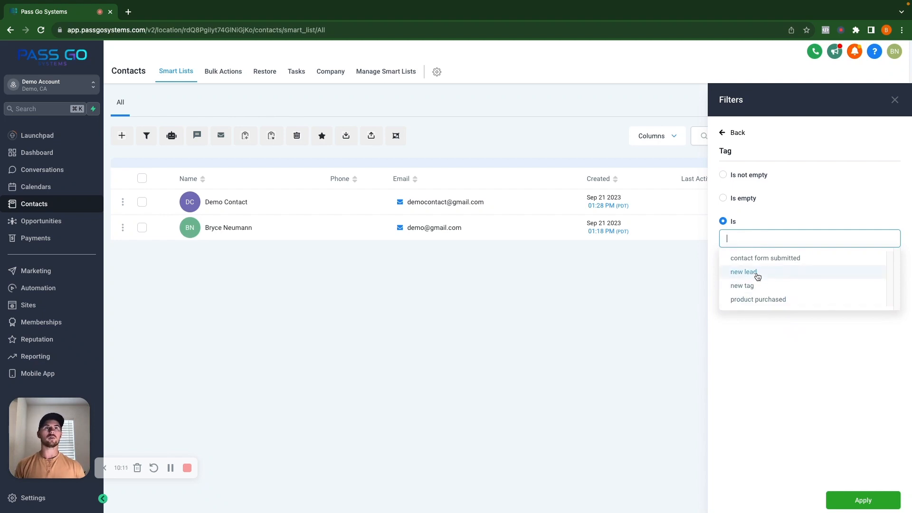
pyautogui.click(757, 272)
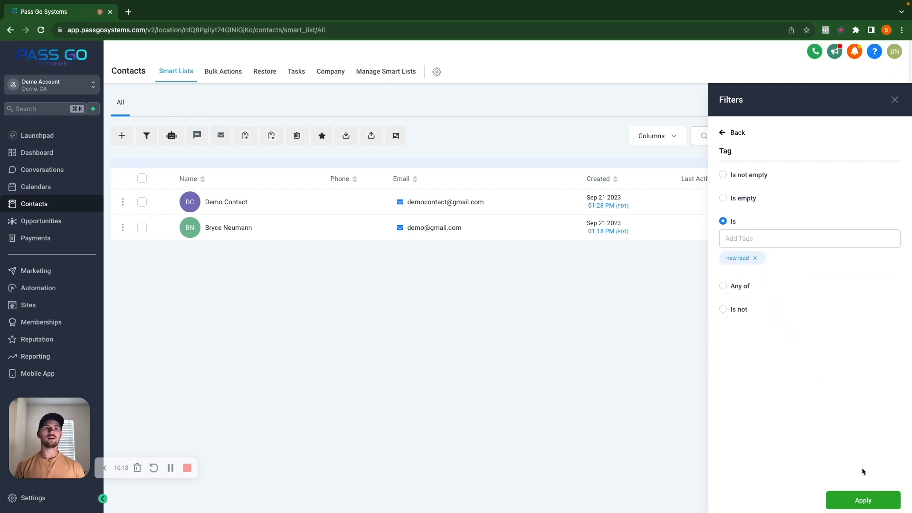
pyautogui.click(862, 499)
pyautogui.click(628, 339)
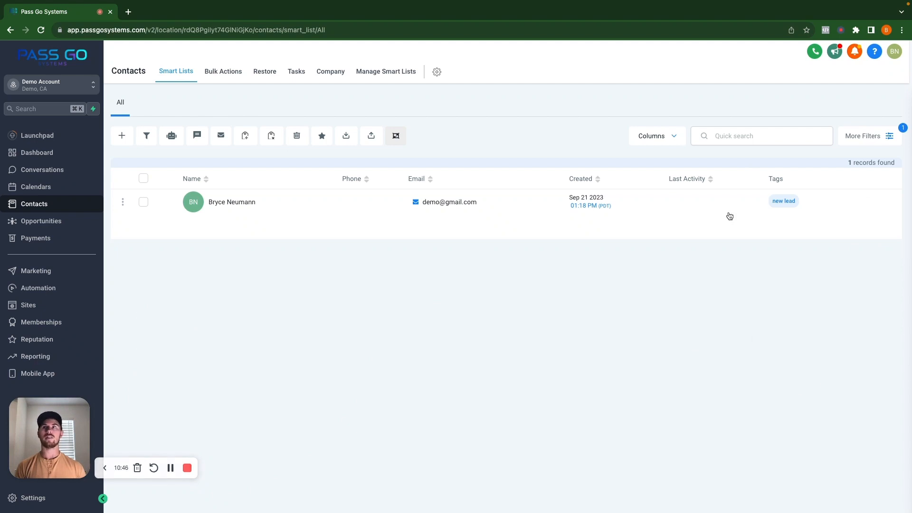
# Step: Select the contact tagged "new lead", view the bulk Send Email dialog, and close it without sending
pyautogui.click(143, 202)
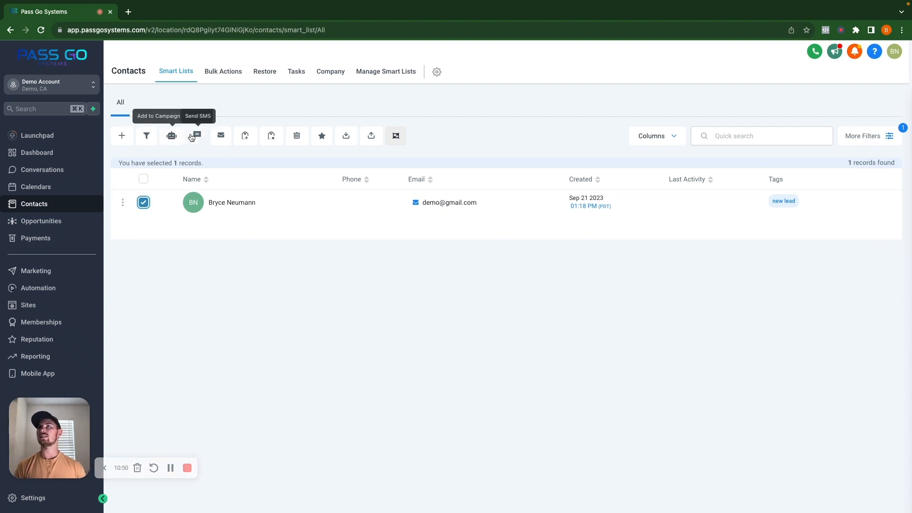
pyautogui.click(217, 136)
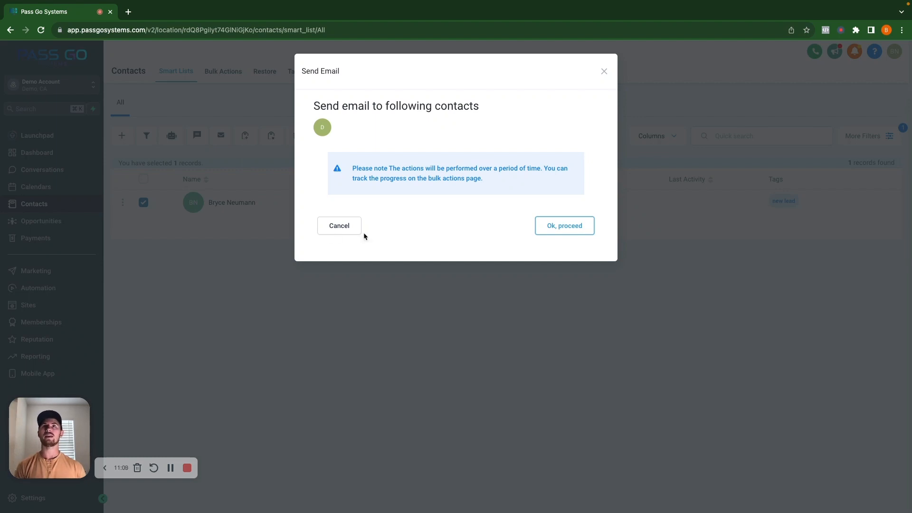
pyautogui.click(604, 71)
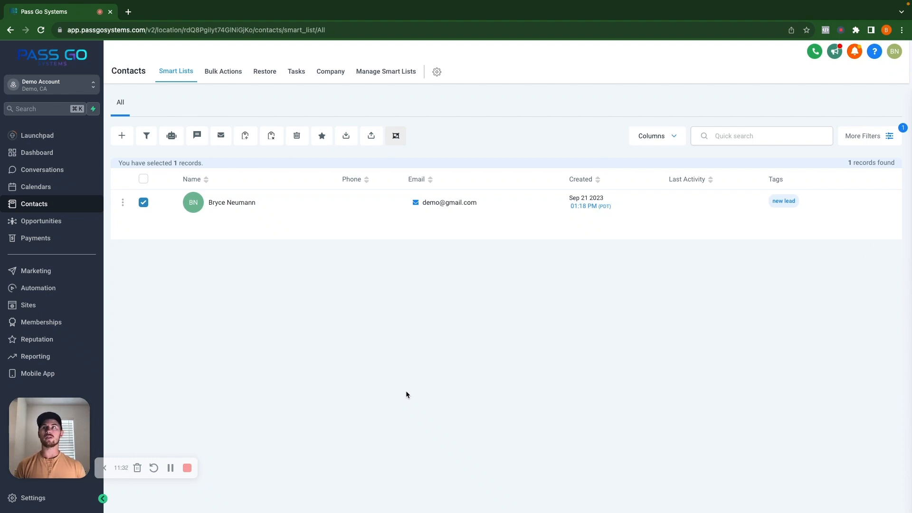
# Step: Create a new automation workflow from scratch
pyautogui.click(46, 292)
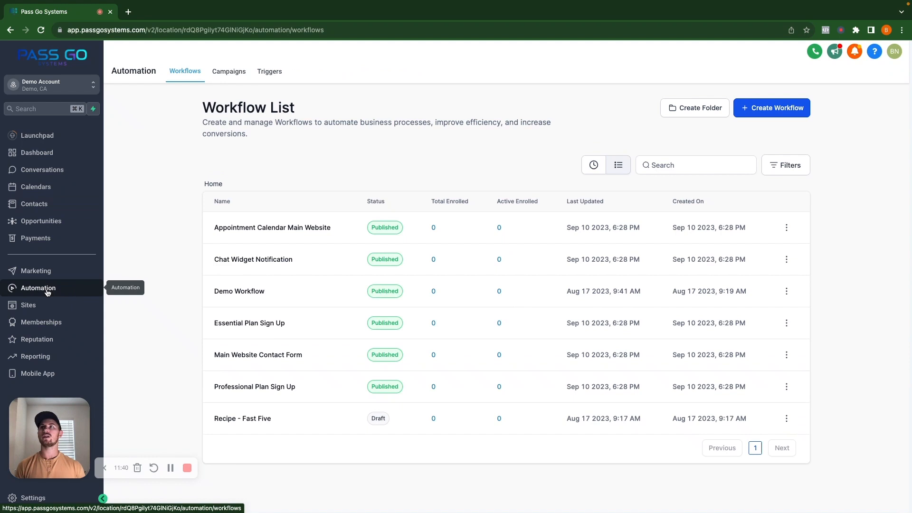
pyautogui.click(754, 109)
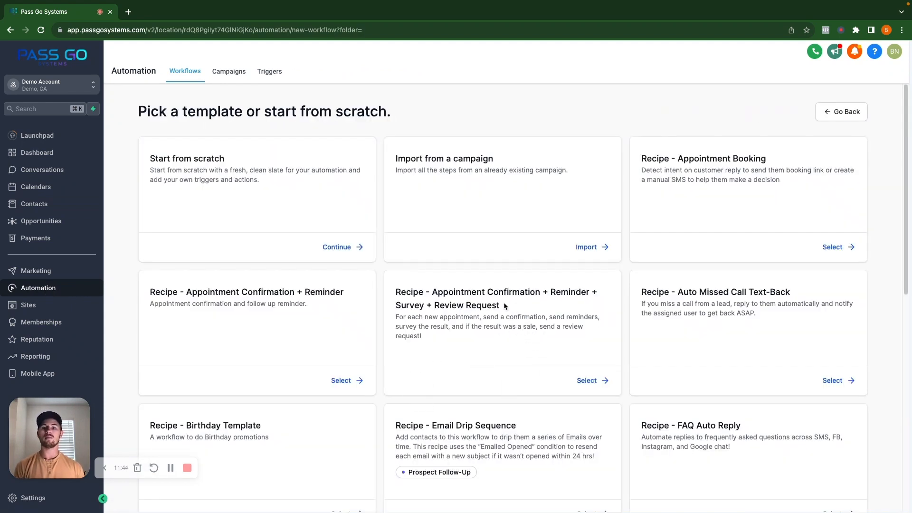
pyautogui.click(336, 246)
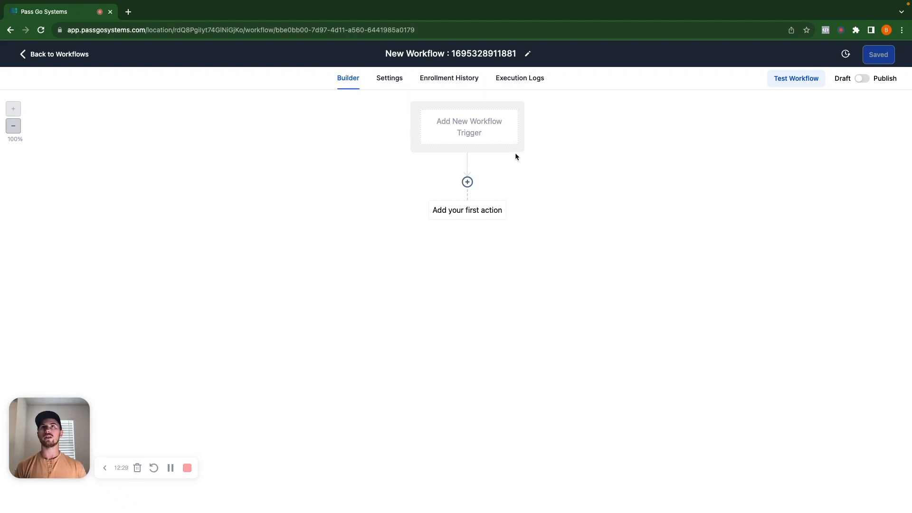
# Step: Find the Contact Tag trigger by searching "tag", add it to the workflow, and save it
pyautogui.click(469, 129)
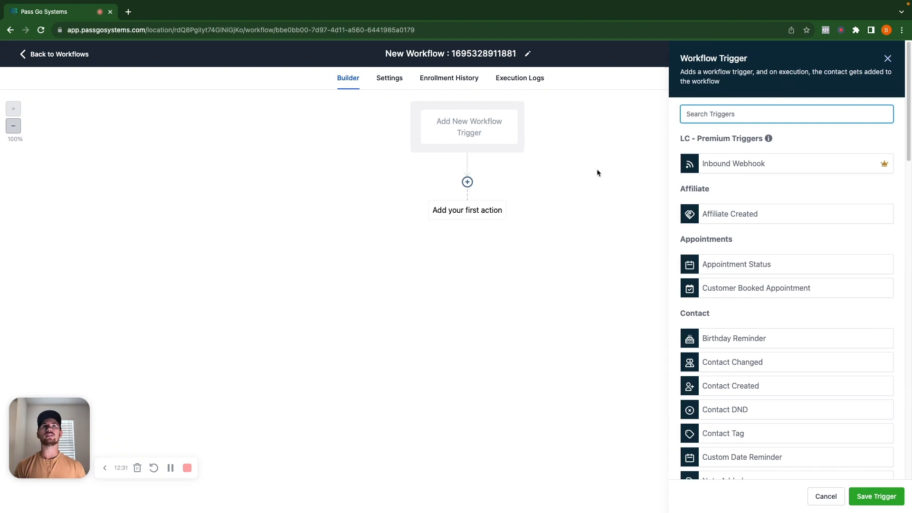
pyautogui.write('tag')
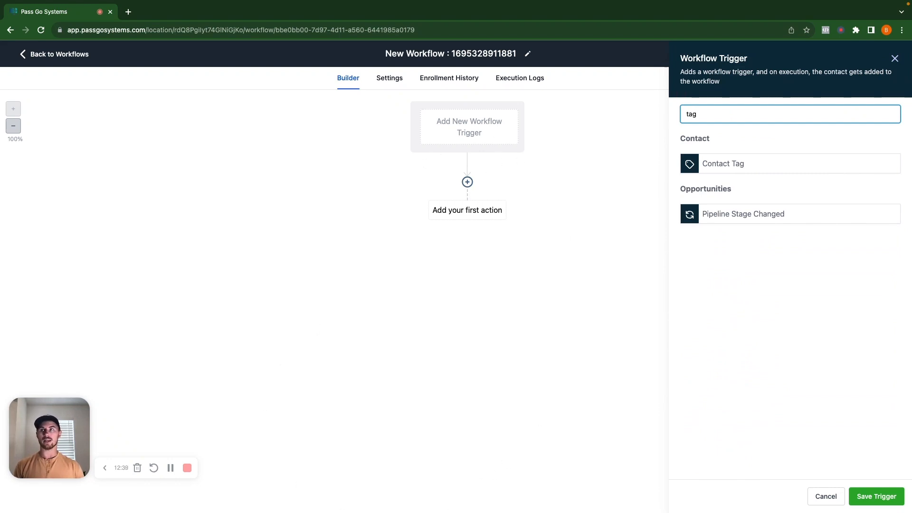
pyautogui.click(722, 165)
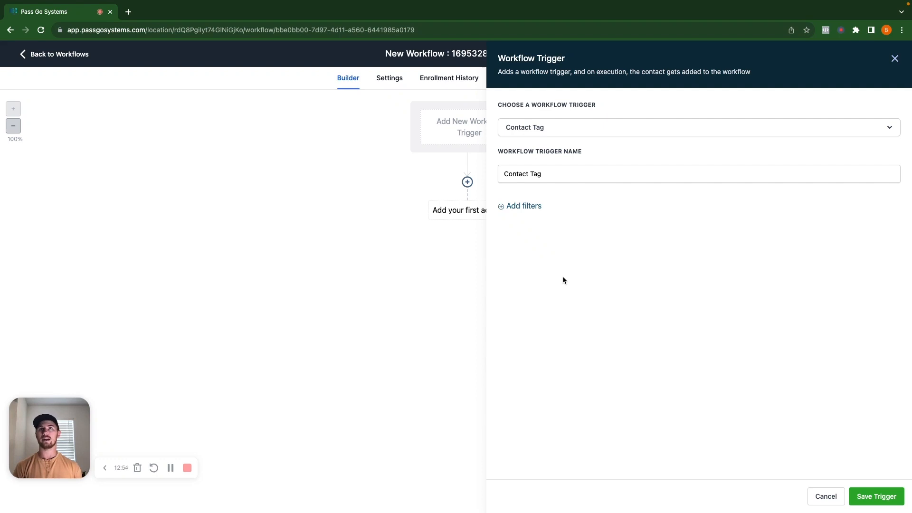
pyautogui.click(876, 497)
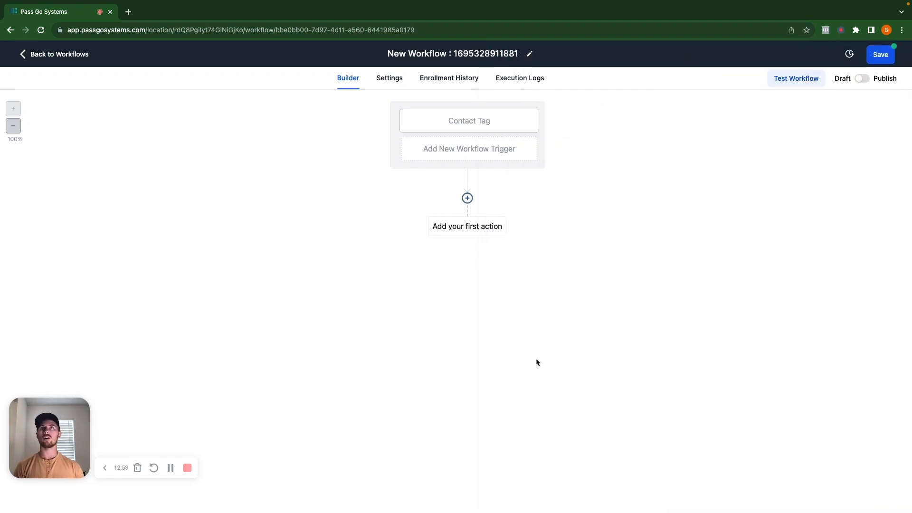
# Step: Add a Tag Added filter with the tag "product purchased" to the Contact Tag trigger and save it
pyautogui.click(468, 122)
pyautogui.click(523, 207)
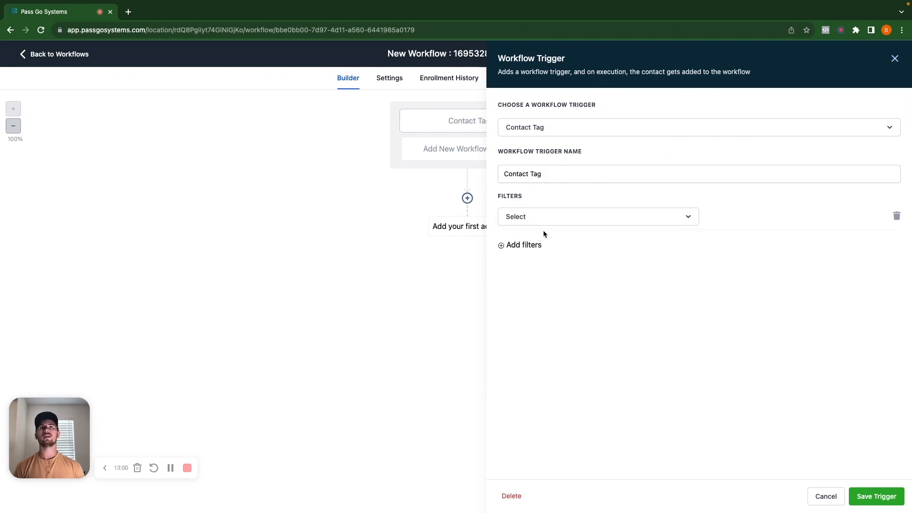
pyautogui.click(546, 221)
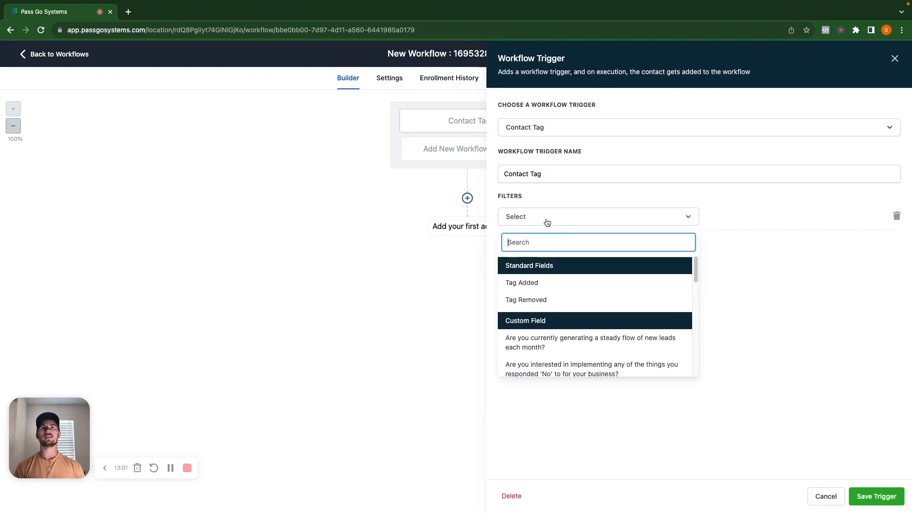
pyautogui.click(529, 282)
pyautogui.click(737, 218)
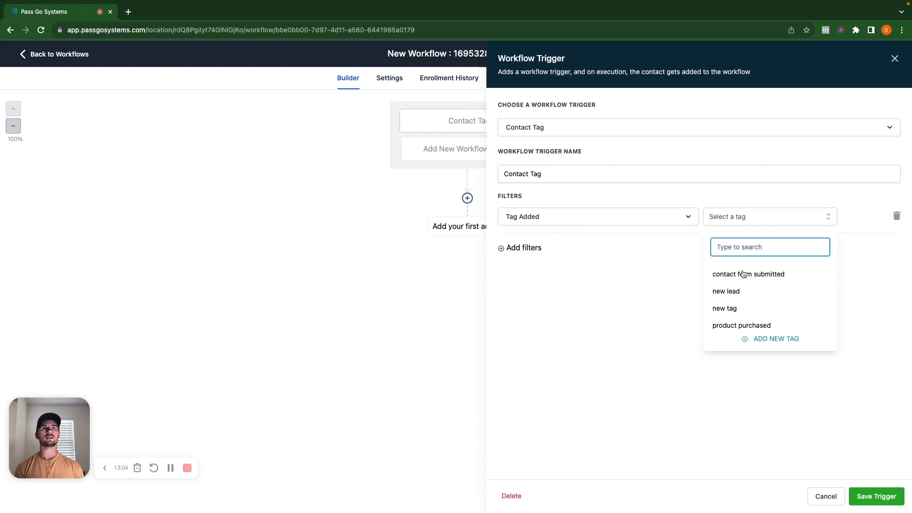
pyautogui.click(721, 329)
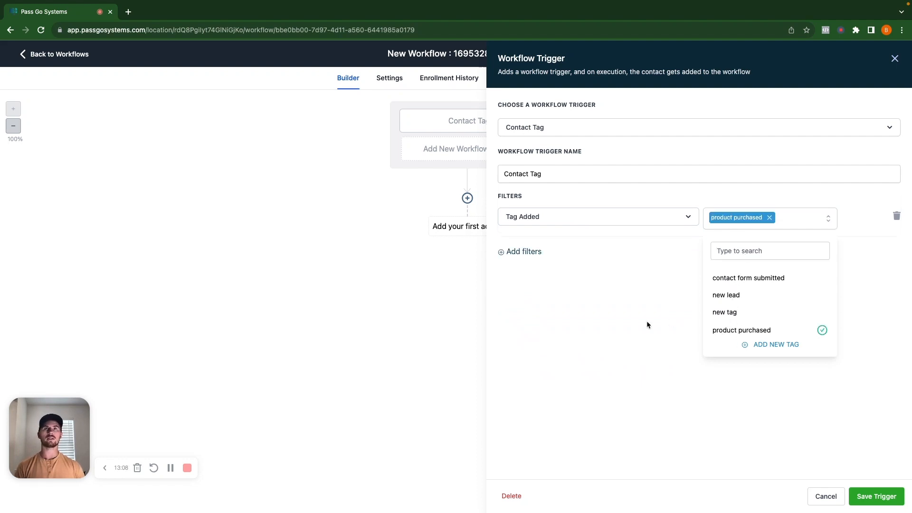
pyautogui.click(650, 323)
pyautogui.click(883, 497)
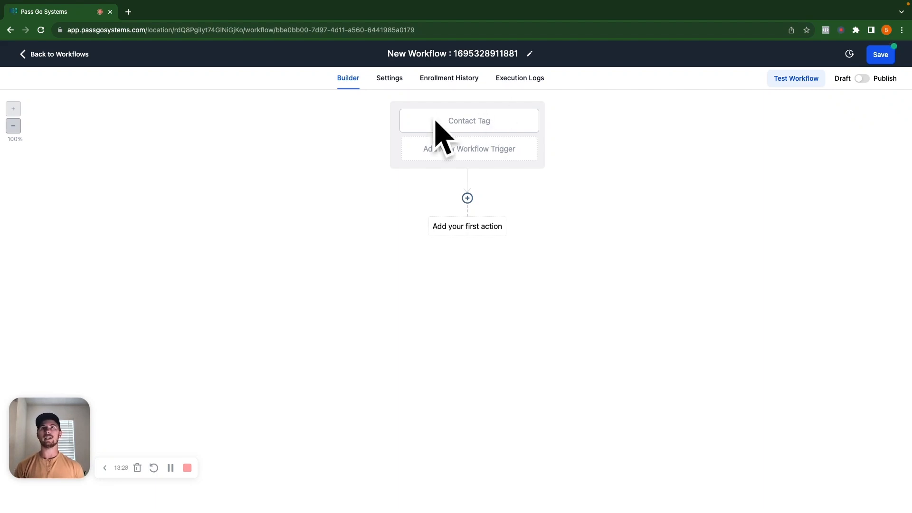
# Step: View the settings of the Send Email and Send SMS workflow actions, cancelling each without saving
pyautogui.click(480, 233)
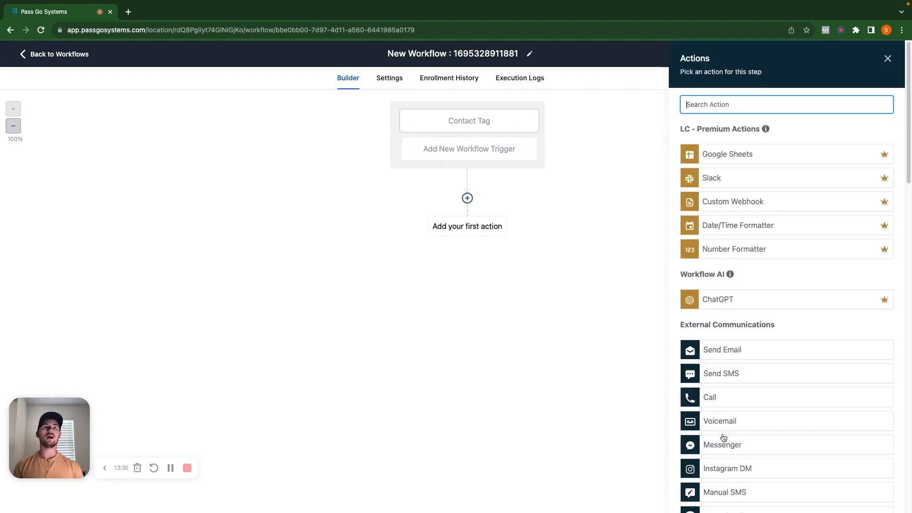
pyautogui.click(738, 353)
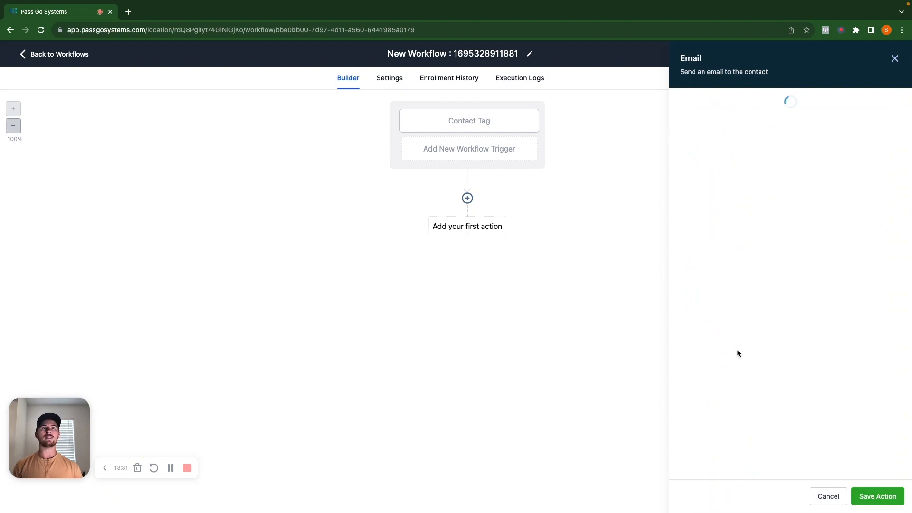
pyautogui.click(828, 496)
pyautogui.click(481, 224)
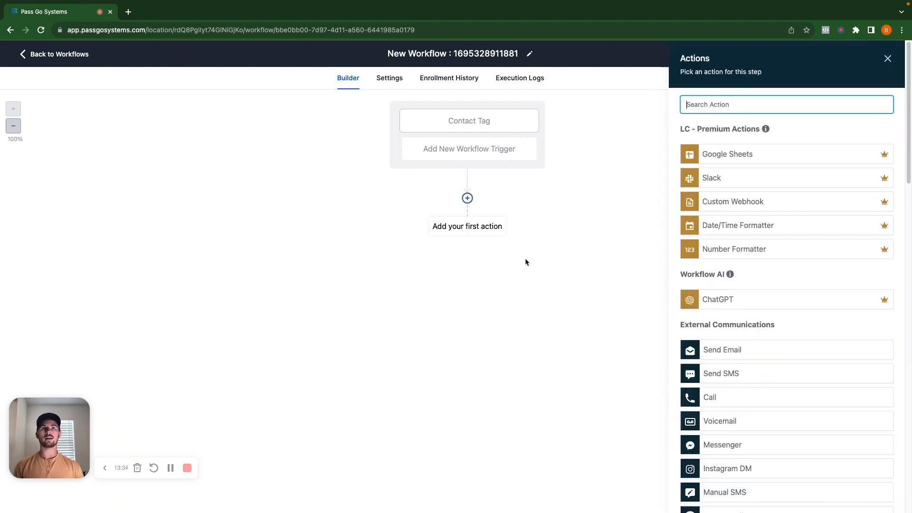
pyautogui.click(752, 378)
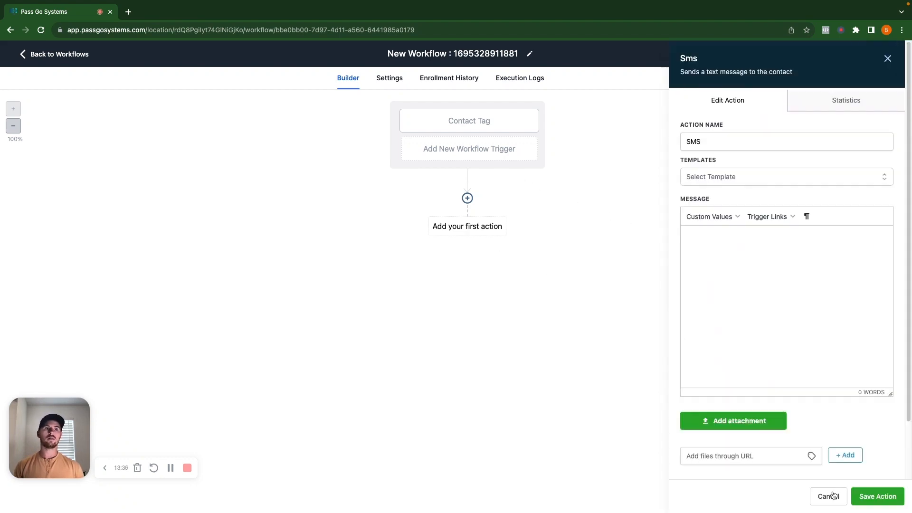
pyautogui.click(828, 496)
# Step: Examine the full list of available workflow actions, from communications and CRM to conditions, and close it
pyautogui.click(467, 229)
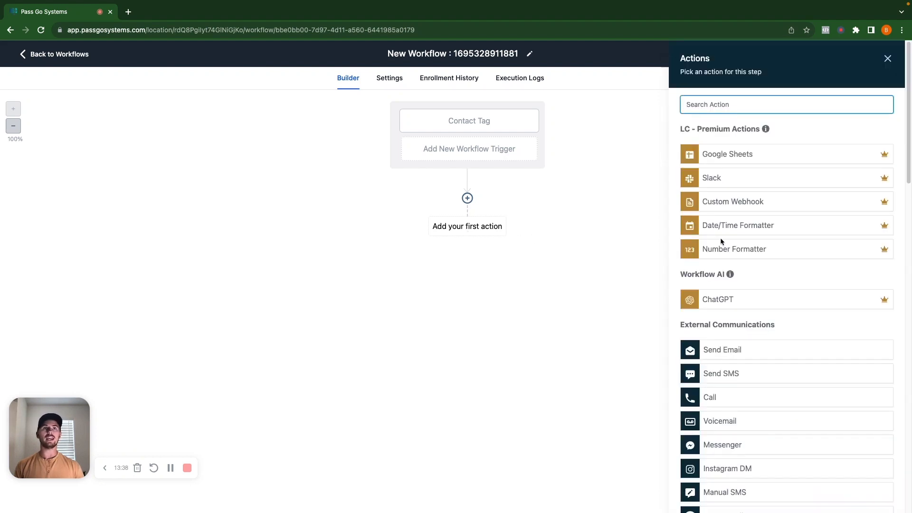
pyautogui.scroll(-3, 807, 308)
pyautogui.scroll(-1, 845, 332)
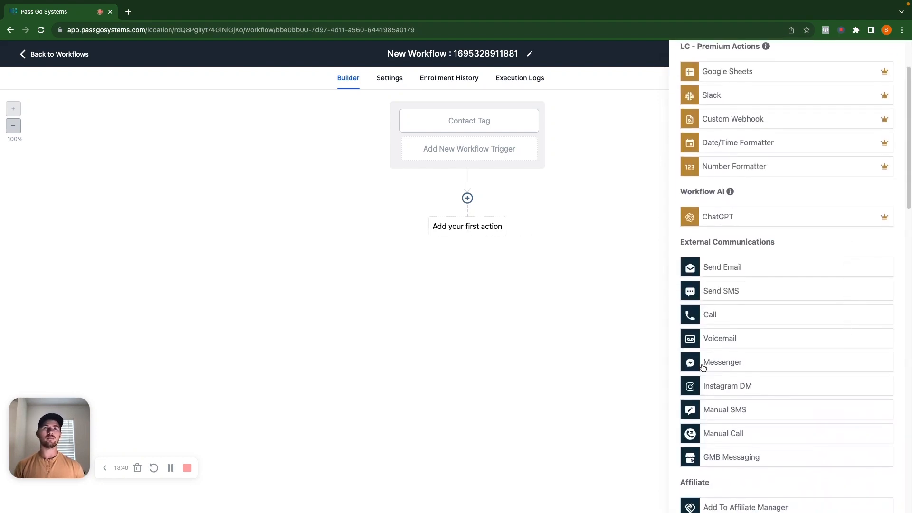
pyautogui.scroll(-1, 763, 370)
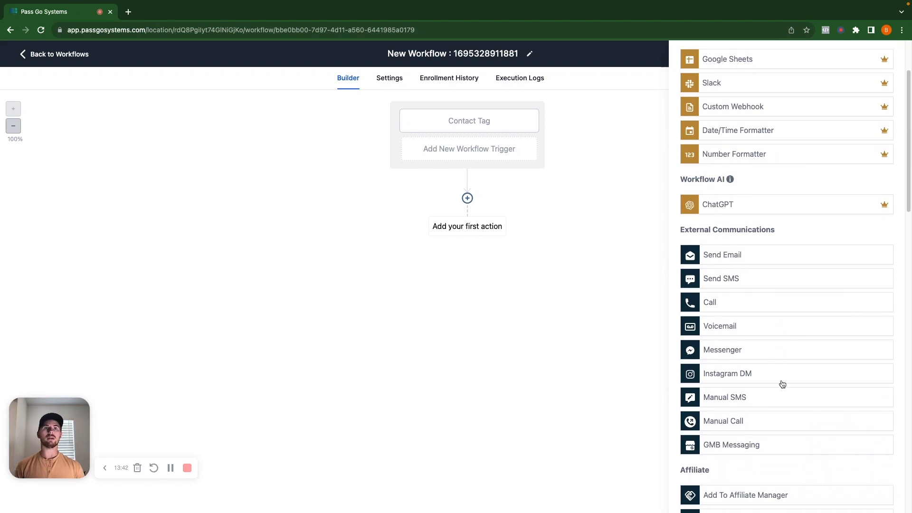
pyautogui.scroll(-1, 783, 385)
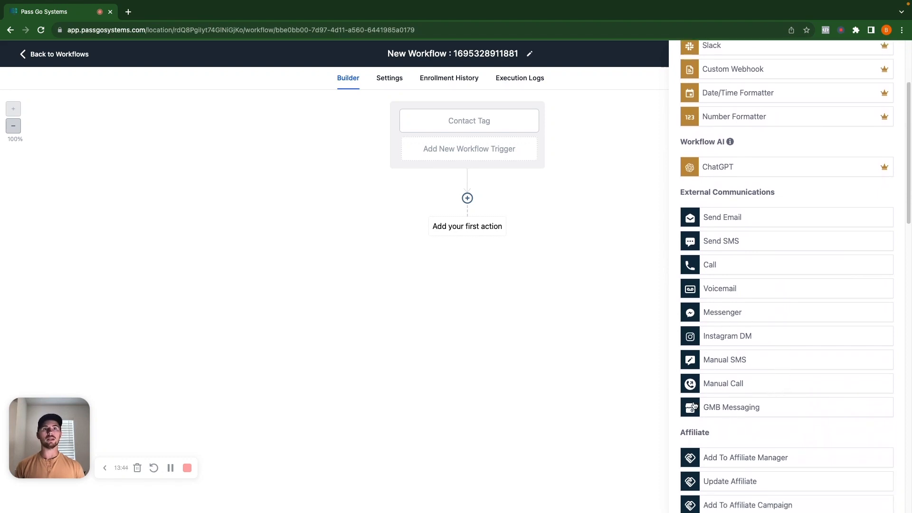
pyautogui.scroll(-5, 731, 408)
pyautogui.scroll(-7, 722, 390)
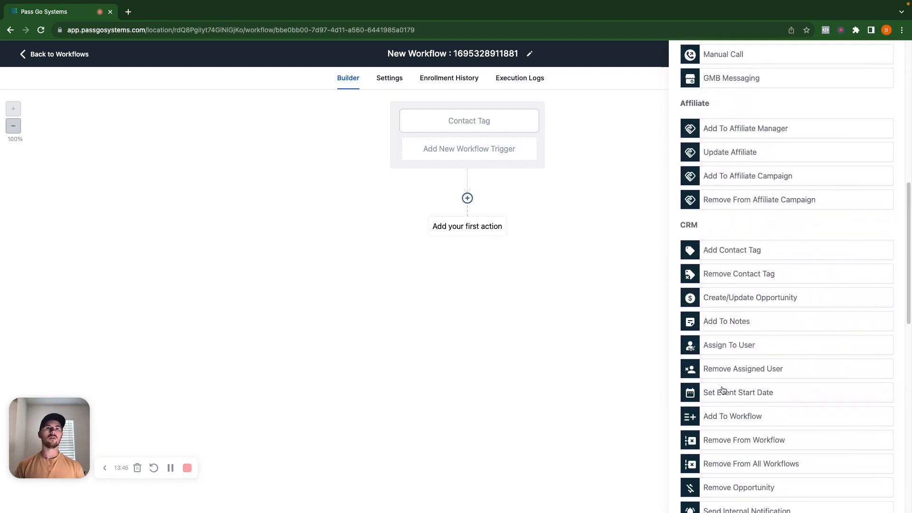
pyautogui.scroll(-4, 722, 390)
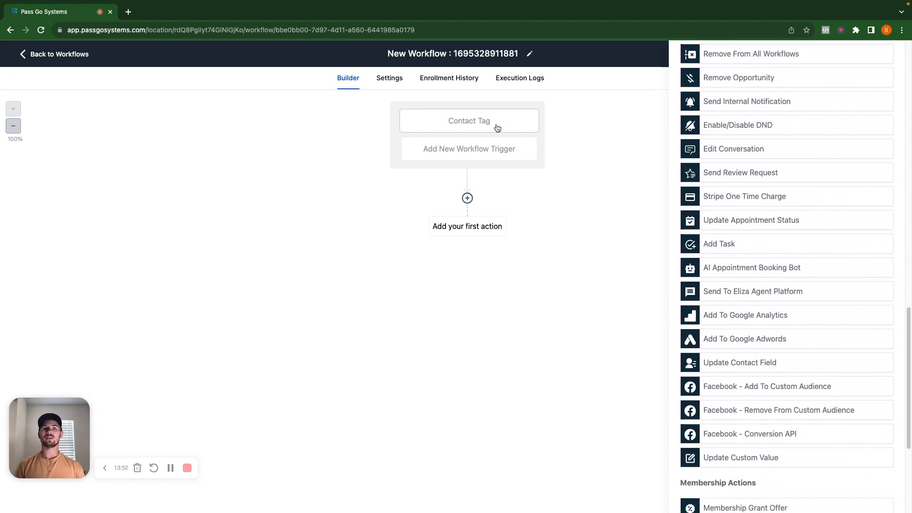
pyautogui.scroll(-4, 749, 258)
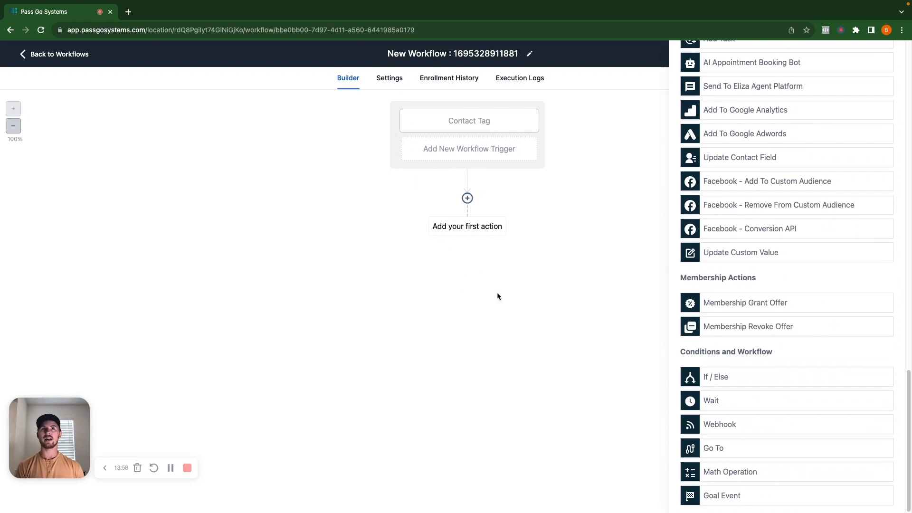
pyautogui.scroll(15, 732, 144)
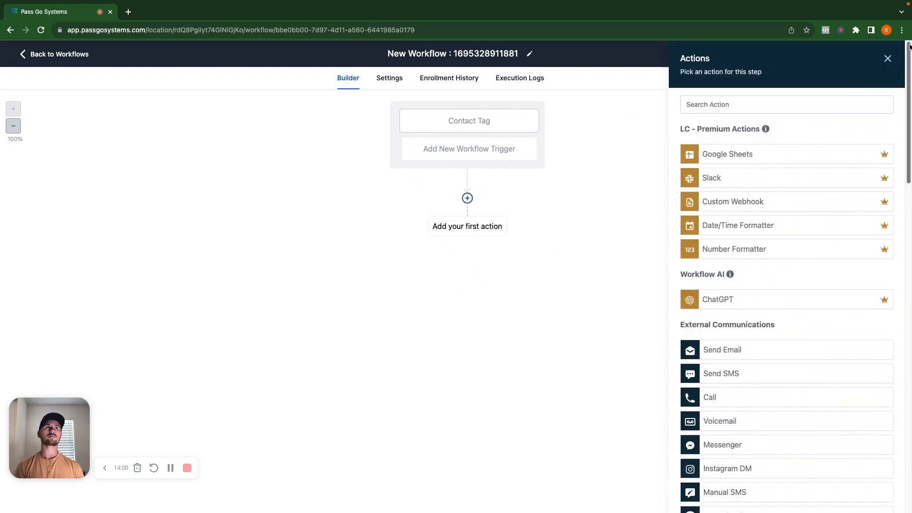
pyautogui.click(888, 59)
# Step: Change the workflow's Contact Tag trigger to "Facebook lead form submitted", found by searching "form"
pyautogui.click(464, 122)
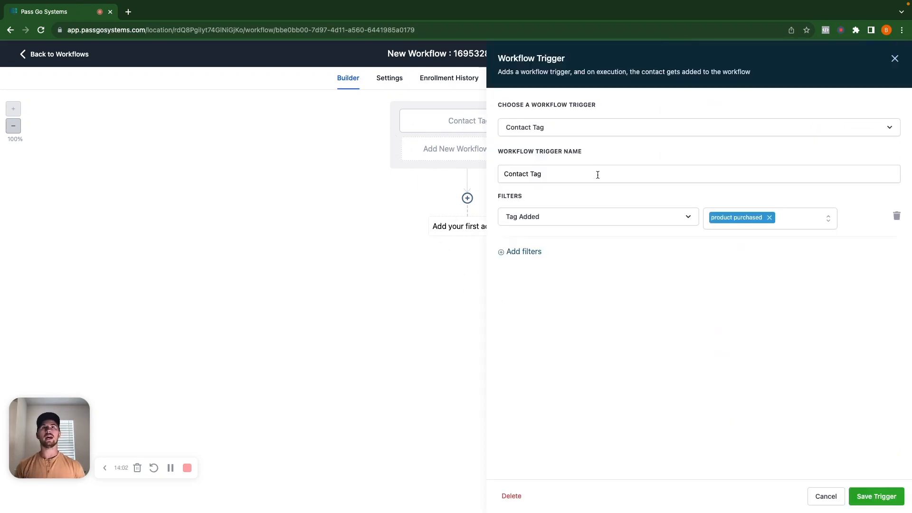
pyautogui.click(704, 129)
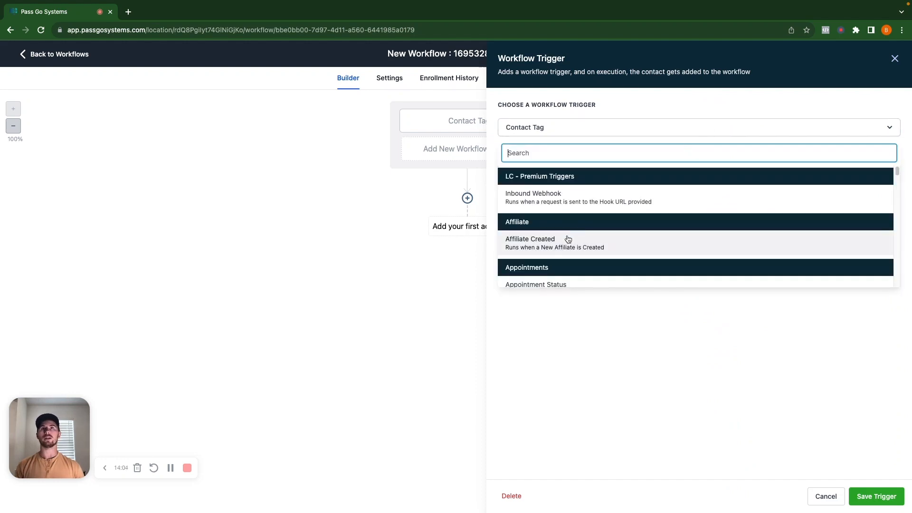
pyautogui.write('form')
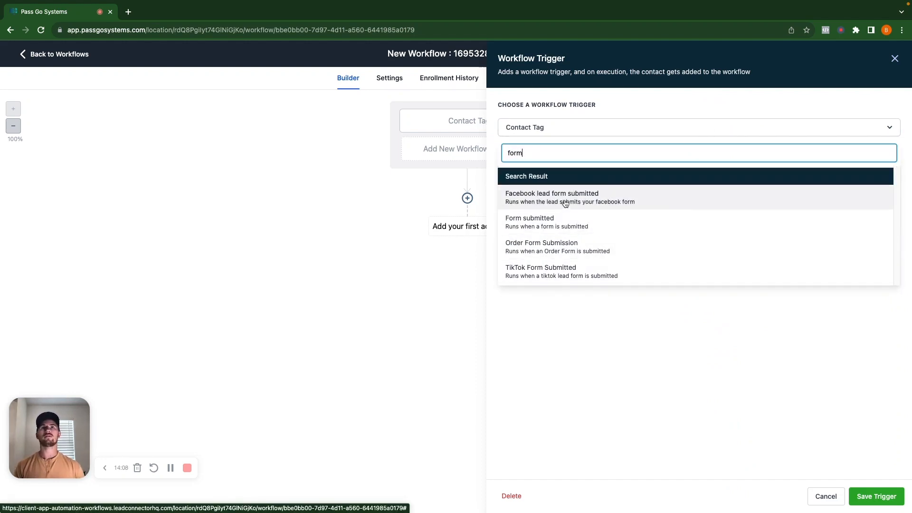
pyautogui.click(581, 202)
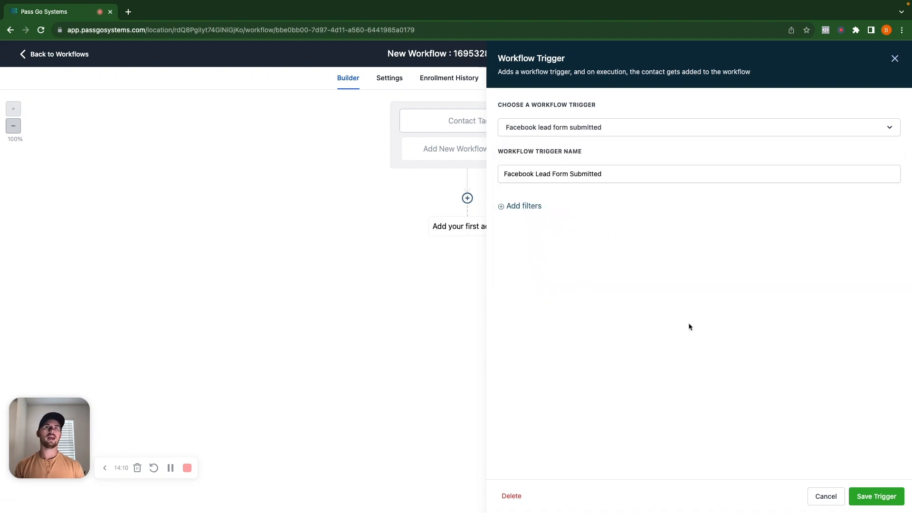
# Step: Try to add an In Form filter to the Facebook lead form trigger, delete the filter, and save the trigger
pyautogui.click(524, 206)
pyautogui.click(541, 216)
pyautogui.click(546, 280)
pyautogui.click(816, 220)
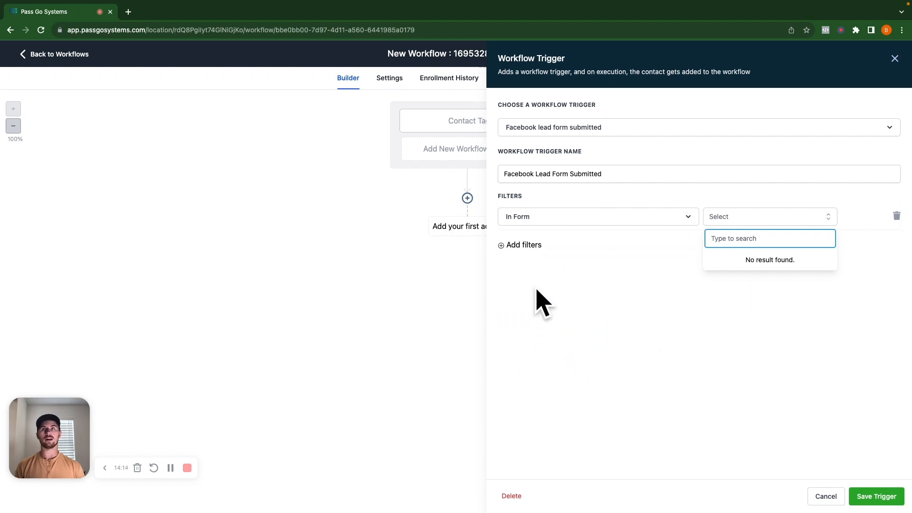
pyautogui.click(662, 278)
pyautogui.click(876, 496)
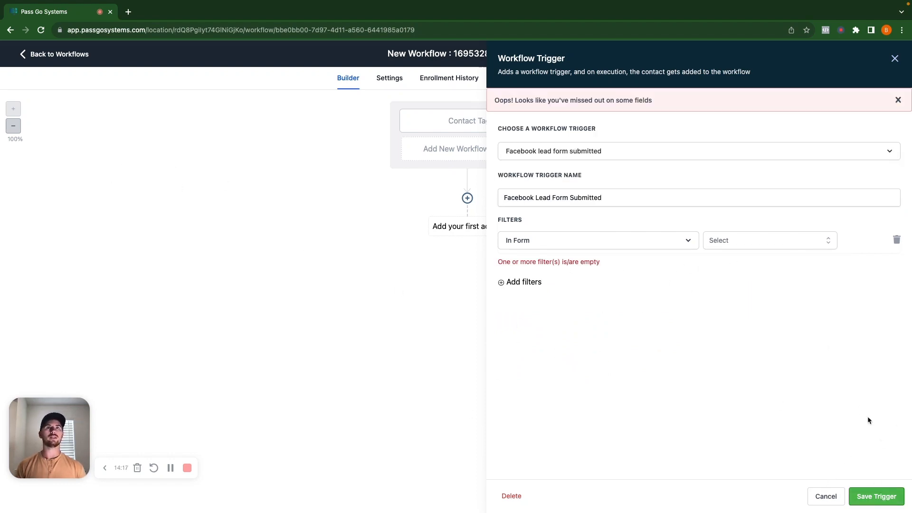
pyautogui.click(896, 239)
pyautogui.click(875, 495)
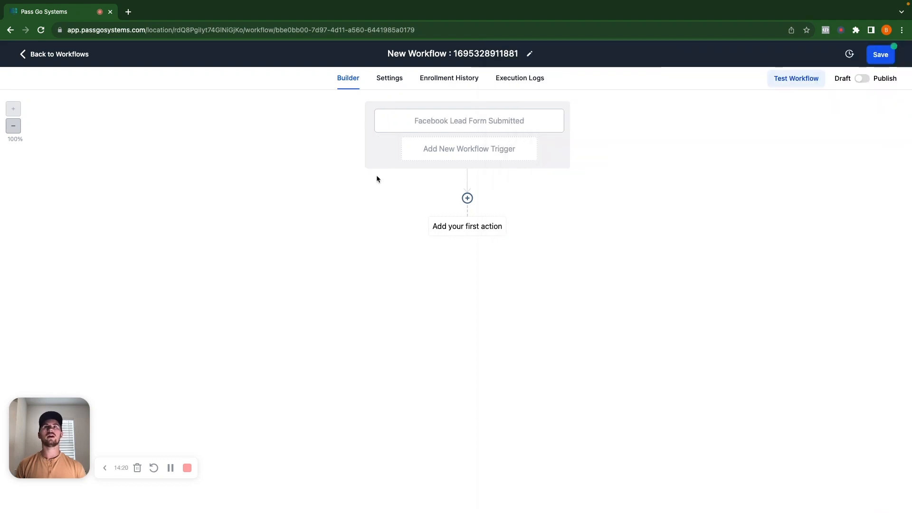
# Step: Add an Add Contact Tag action that applies a new "facebook lead" tag, name it "Add Tag | Facebook Lead", and save it
pyautogui.click(480, 229)
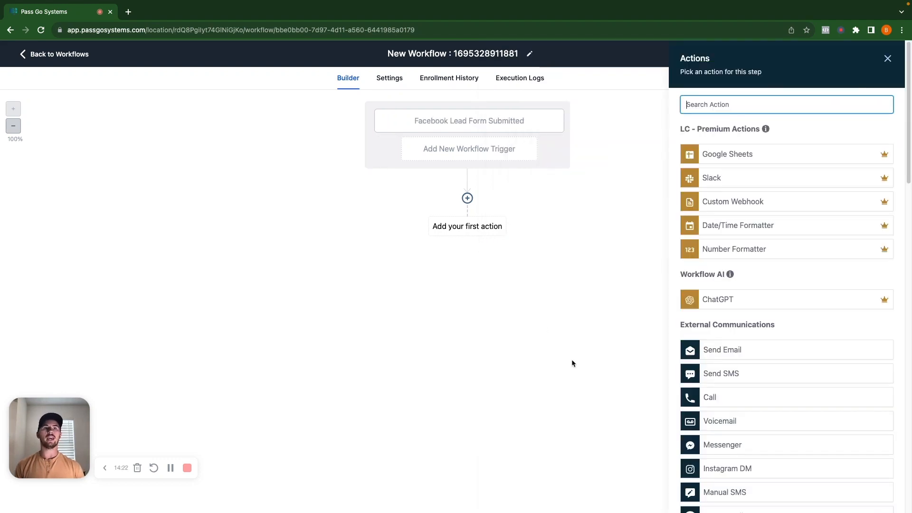
pyautogui.write('add')
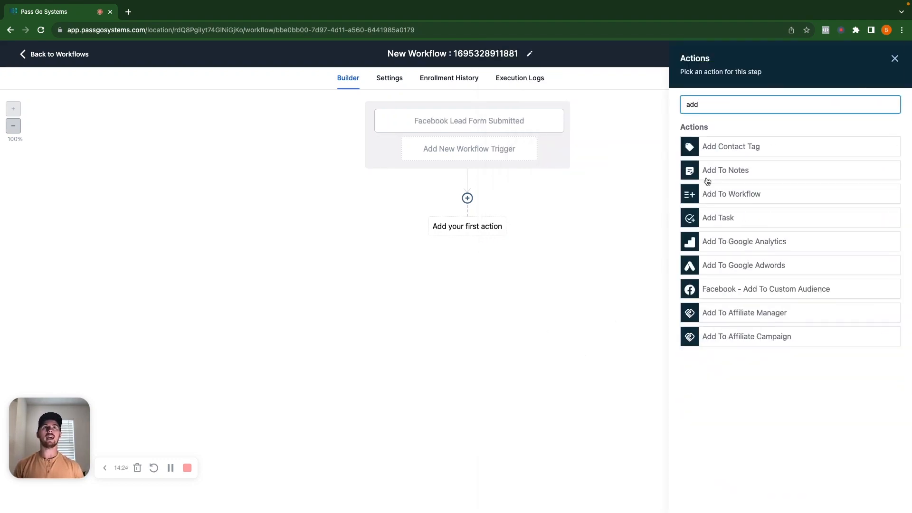
pyautogui.click(723, 147)
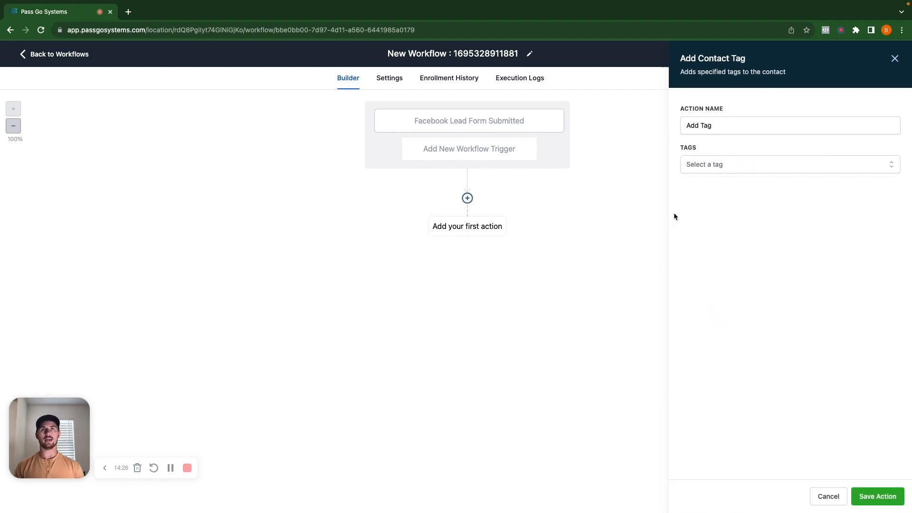
pyautogui.click(705, 170)
pyautogui.write('facebook lead')
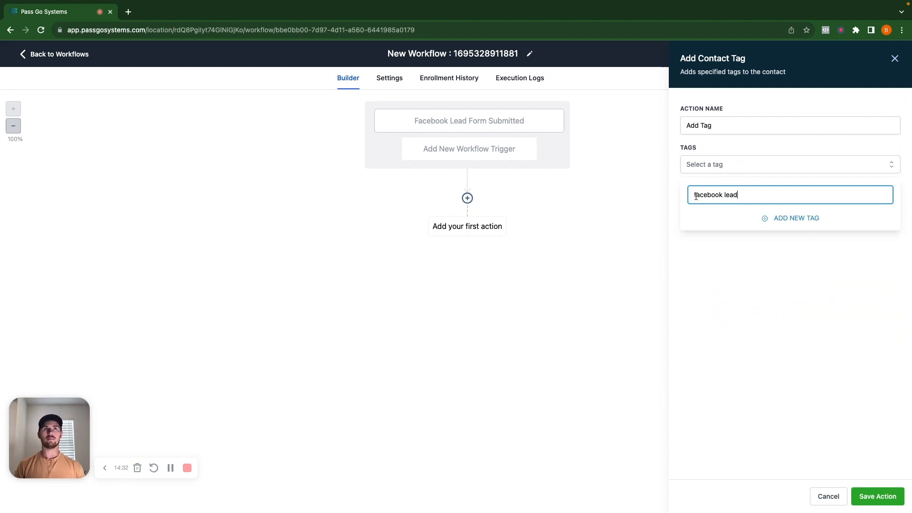
pyautogui.click(785, 218)
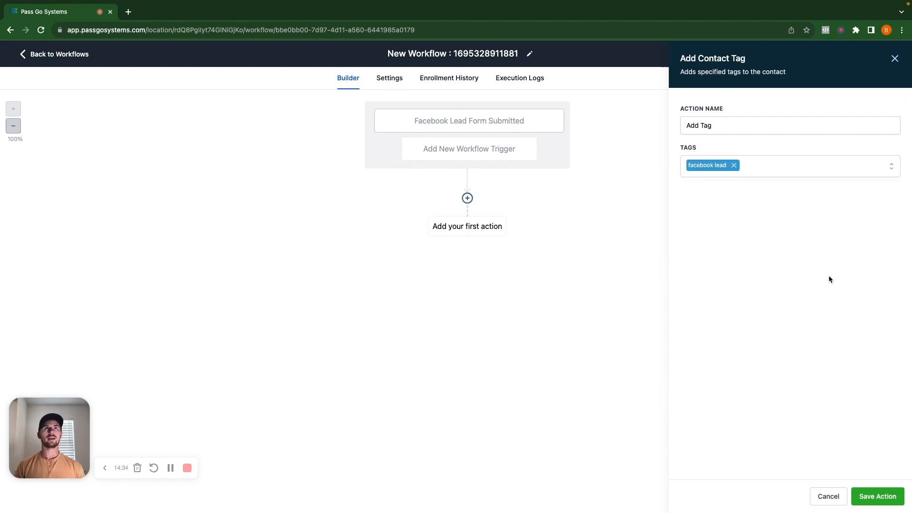
pyautogui.click(754, 129)
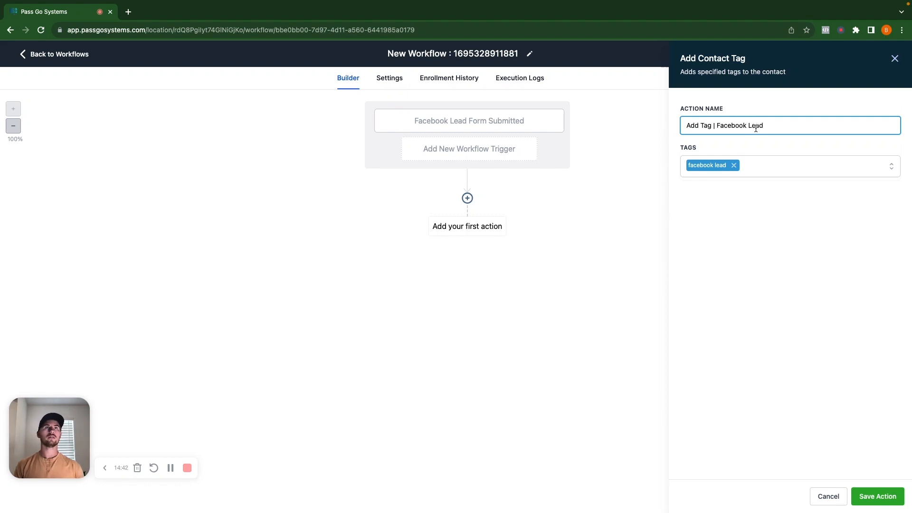
pyautogui.click(877, 496)
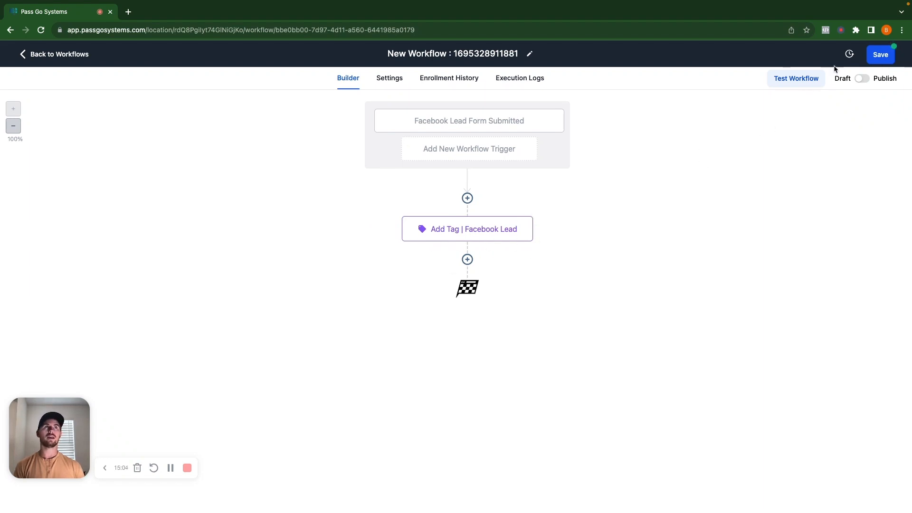
# Step: Publish the workflow and rename it "Add Tag | Facebook Lead", saving the changes
pyautogui.click(861, 79)
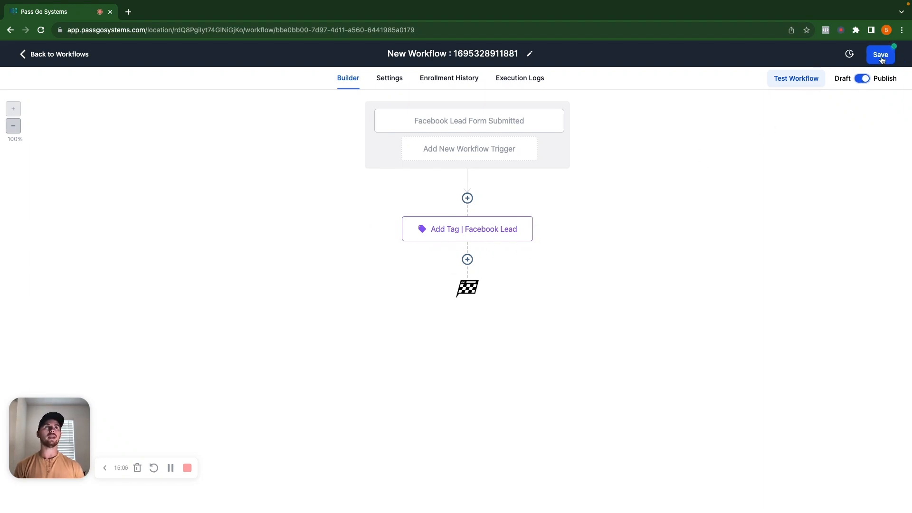
pyautogui.click(881, 55)
pyautogui.tripleClick(433, 52)
pyautogui.write('Add Tag | Facebook')
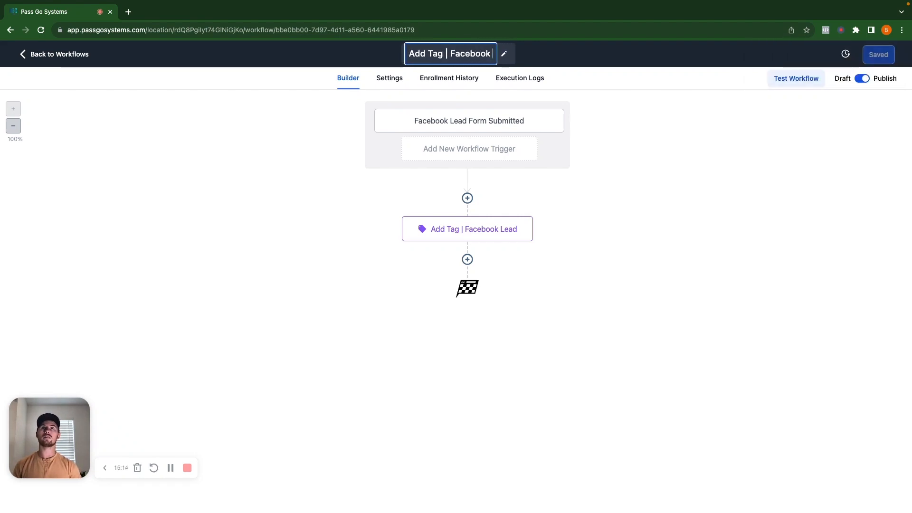
pyautogui.write(' Lead')
pyautogui.press('Return')
pyautogui.click(878, 54)
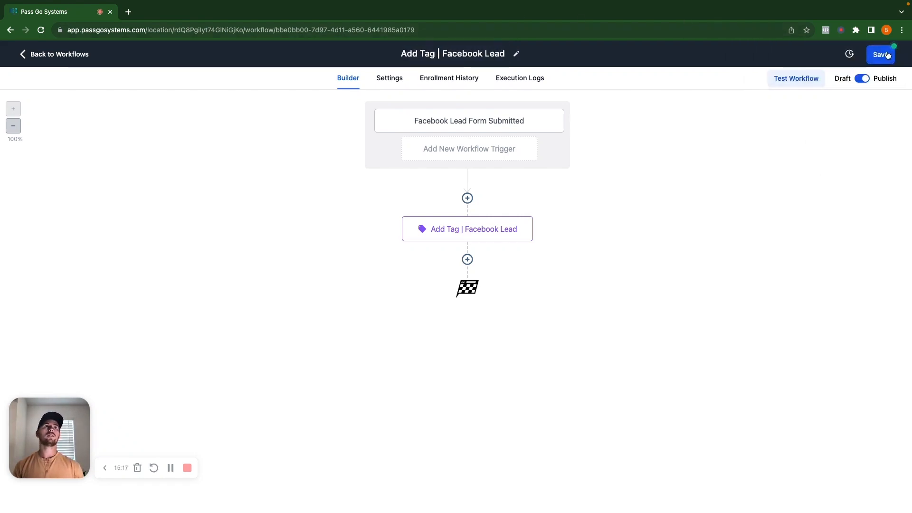
# Step: Leave the workflow builder, view the contacts list, and return to the workflow list
pyautogui.click(67, 56)
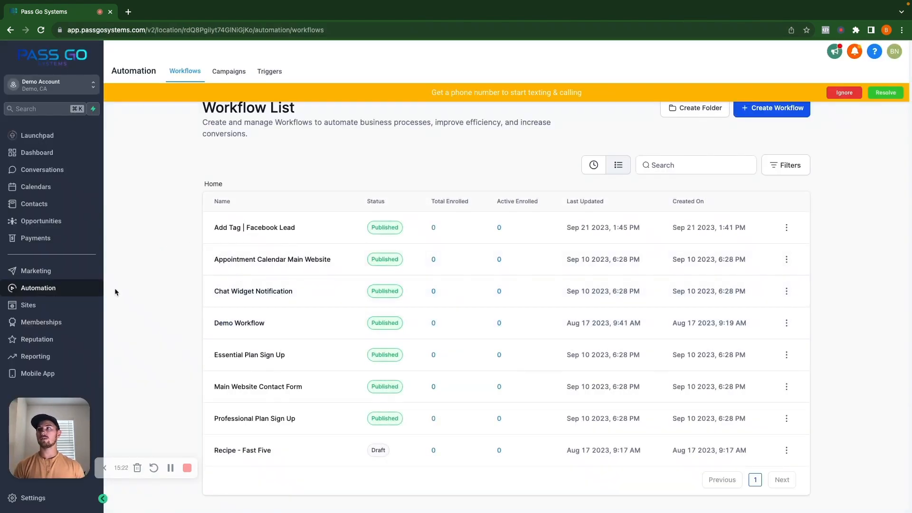
pyautogui.click(45, 204)
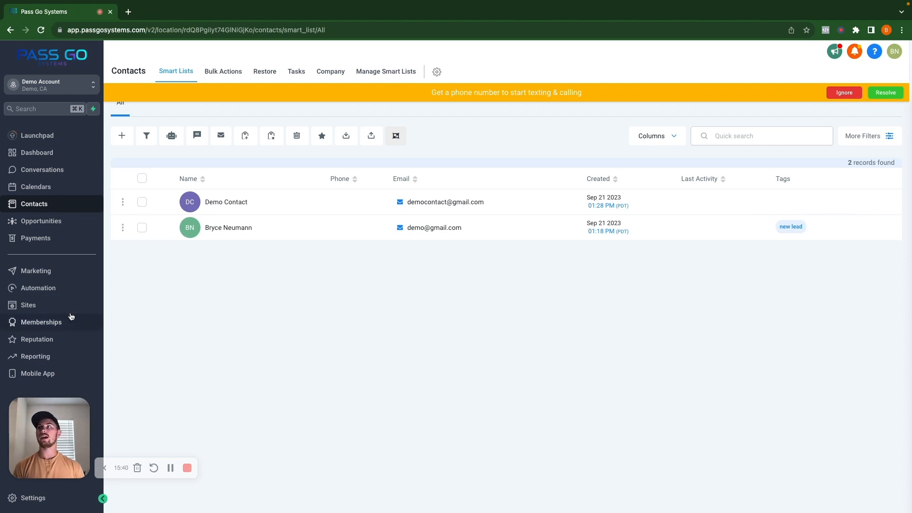
pyautogui.click(57, 287)
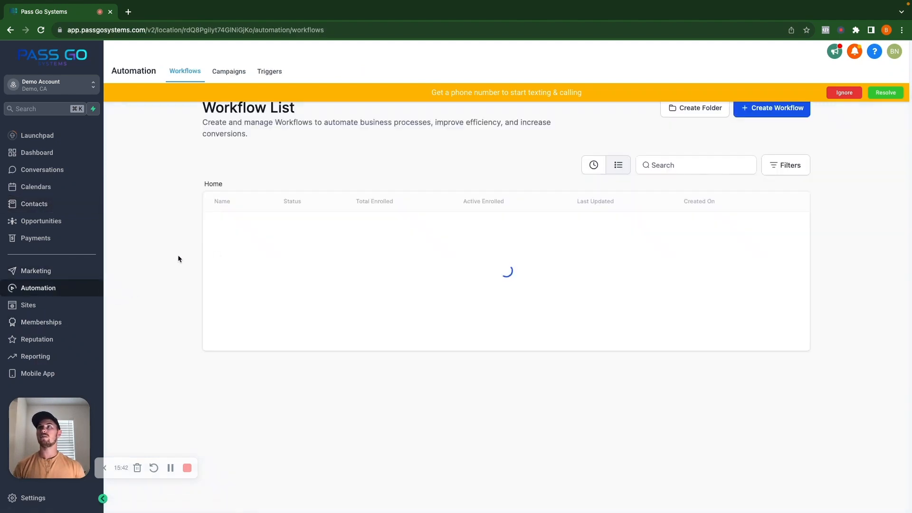
# Step: Start a new workflow from scratch with a Contact Tag trigger filtered to the added tag "facebook lead"
pyautogui.click(772, 108)
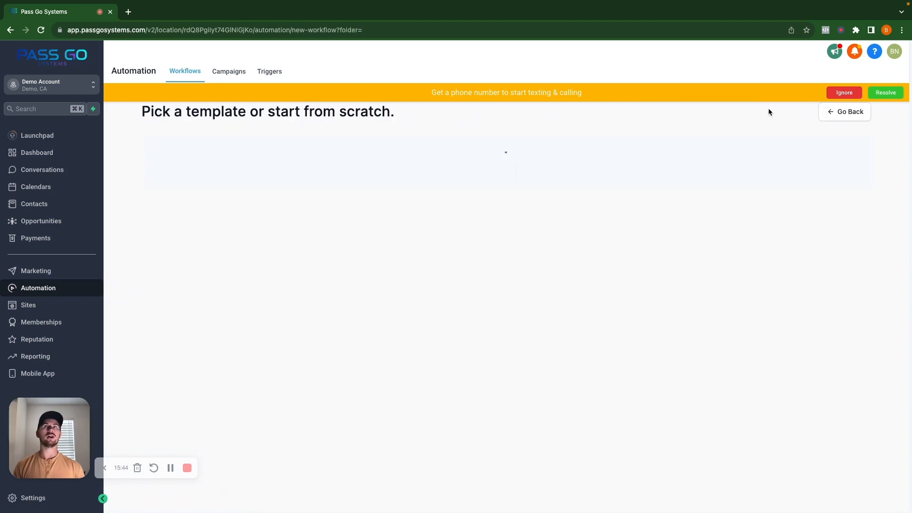
pyautogui.click(337, 247)
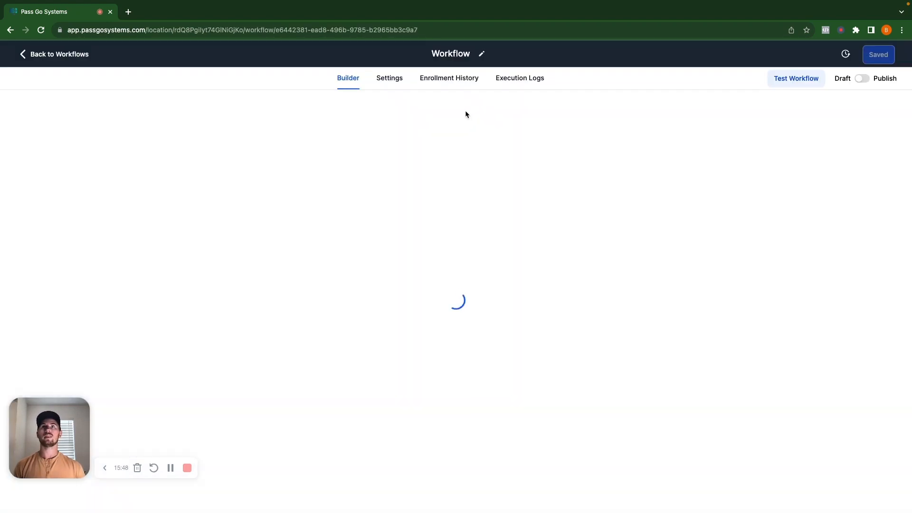
pyautogui.click(473, 132)
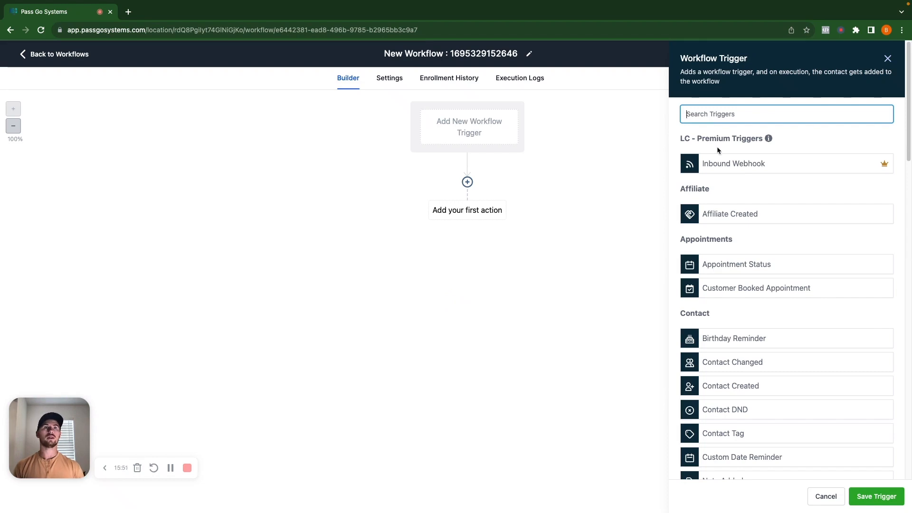
pyautogui.write('con')
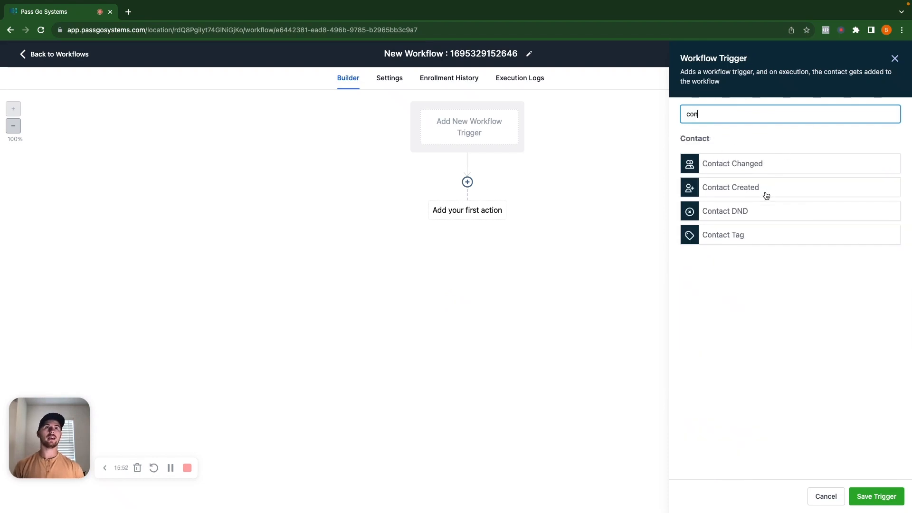
pyautogui.click(725, 236)
pyautogui.click(544, 206)
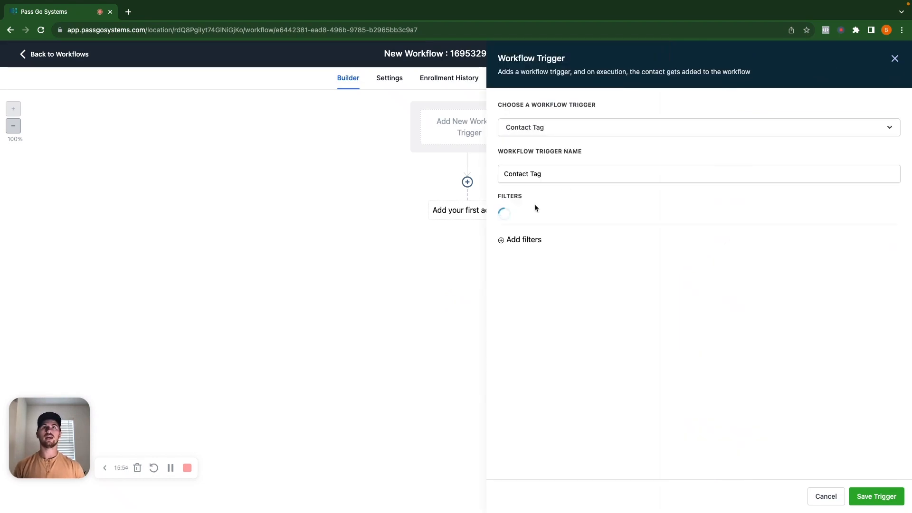
pyautogui.click(555, 219)
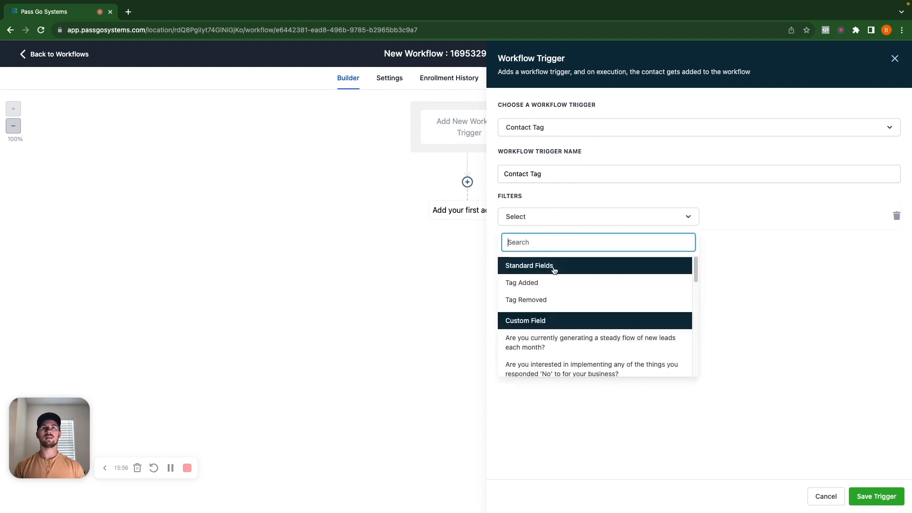
pyautogui.click(532, 284)
pyautogui.click(749, 215)
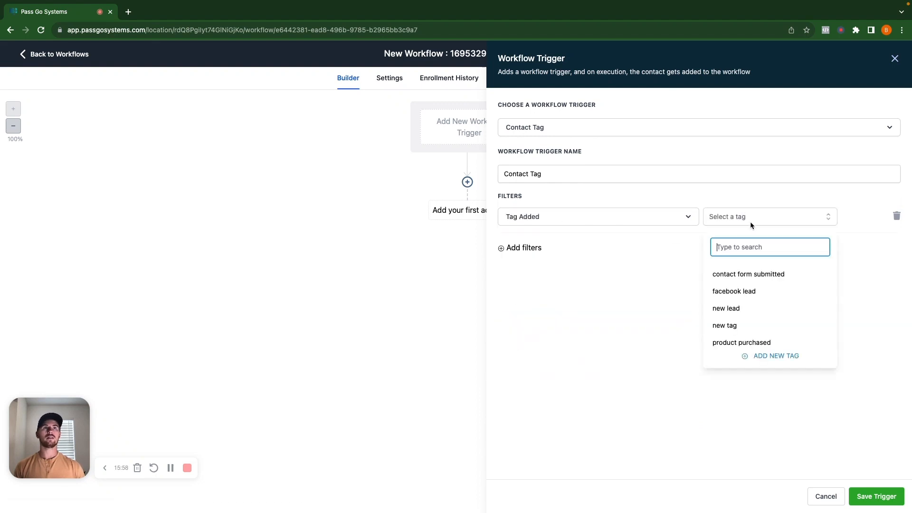
pyautogui.click(739, 295)
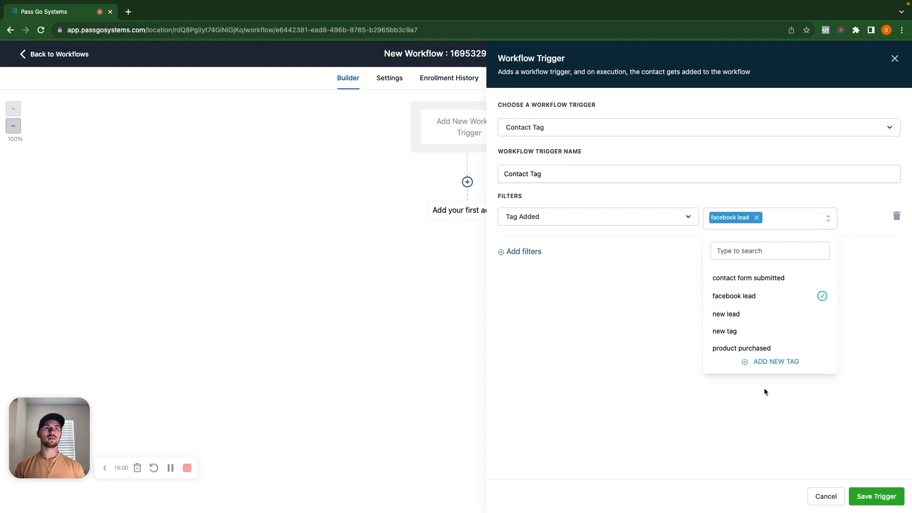
pyautogui.click(864, 496)
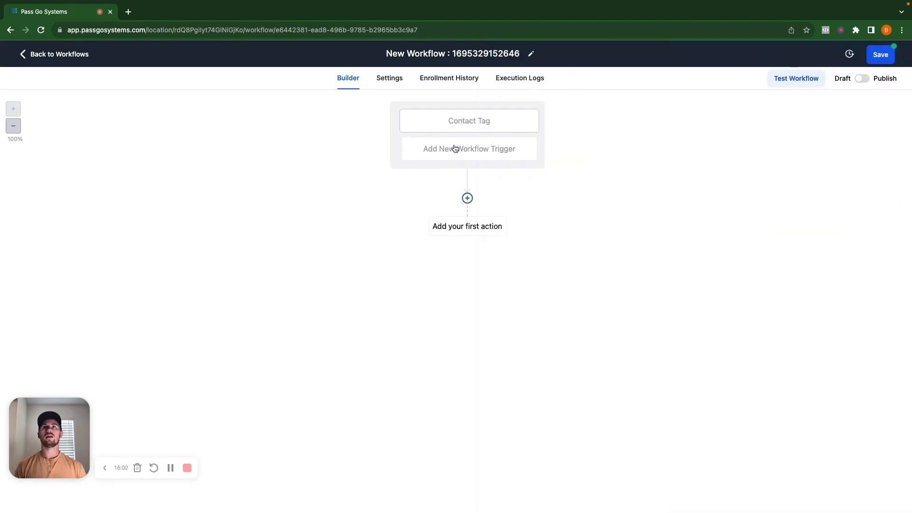
# Step: Try a Messenger action with the message "Hey thanks for filling out the form on facebook.......", close it unsaved, and leave the workflow discarding its changes
pyautogui.click(464, 235)
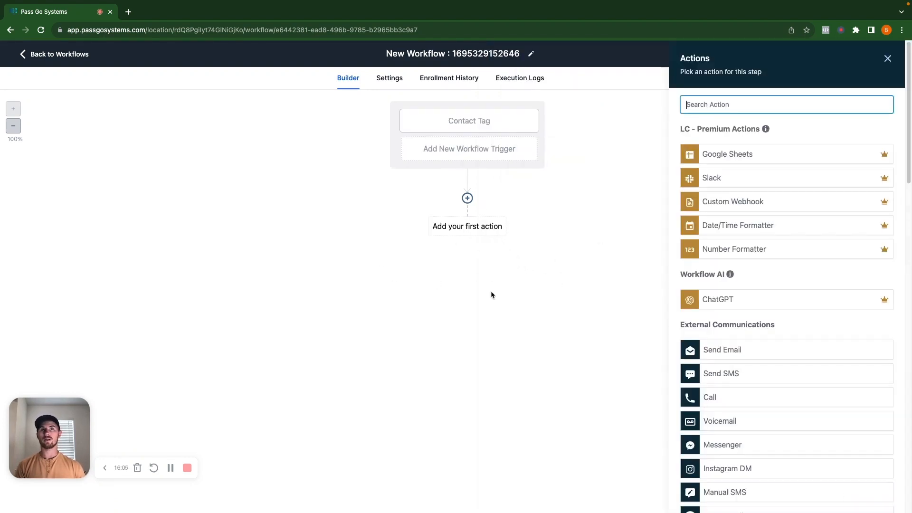
pyautogui.click(740, 447)
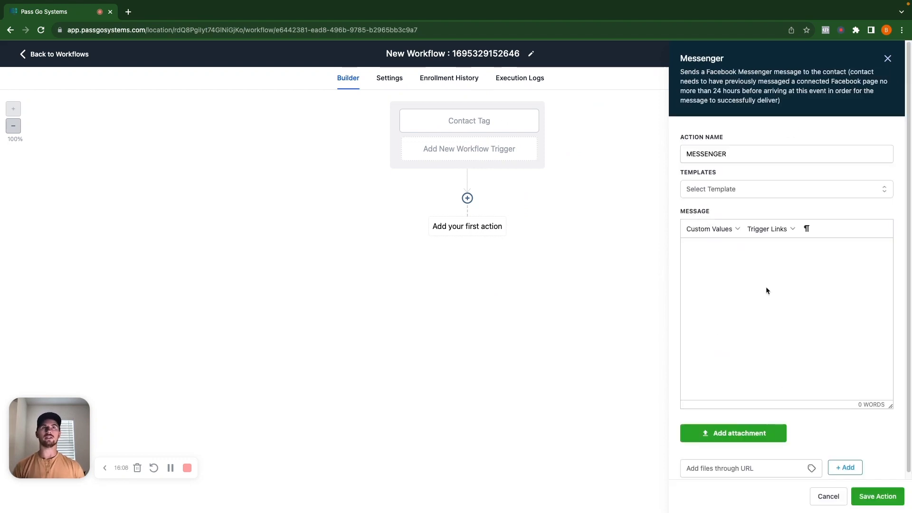
pyautogui.write('Hey thank')
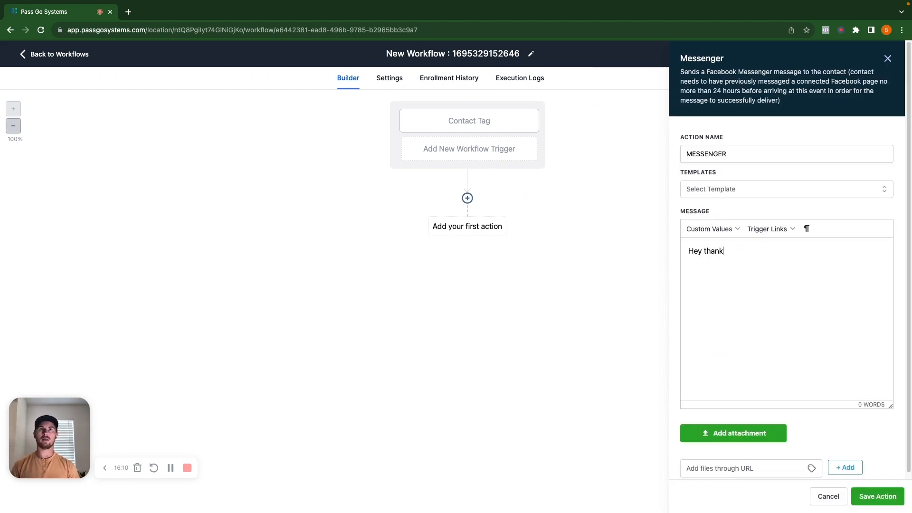
pyautogui.write('s for filling out')
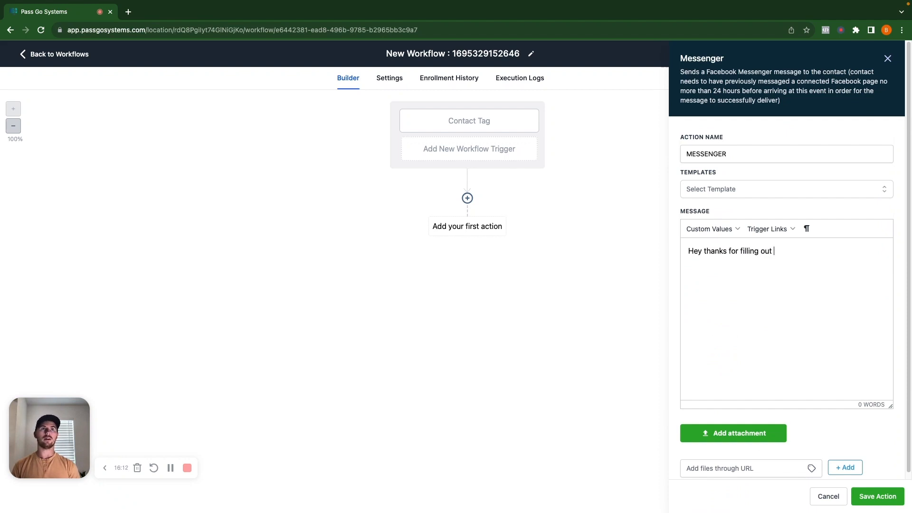
pyautogui.write(' the form on facebook.......')
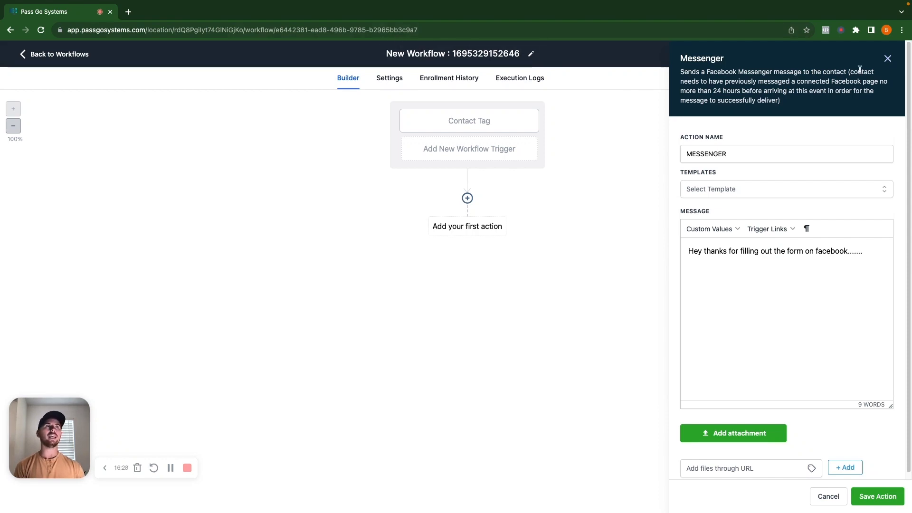
pyautogui.click(887, 58)
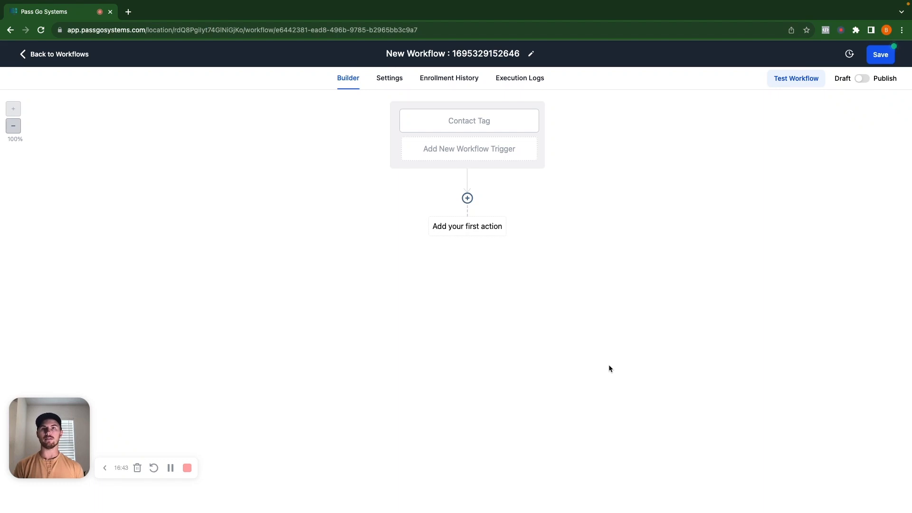
pyautogui.click(53, 53)
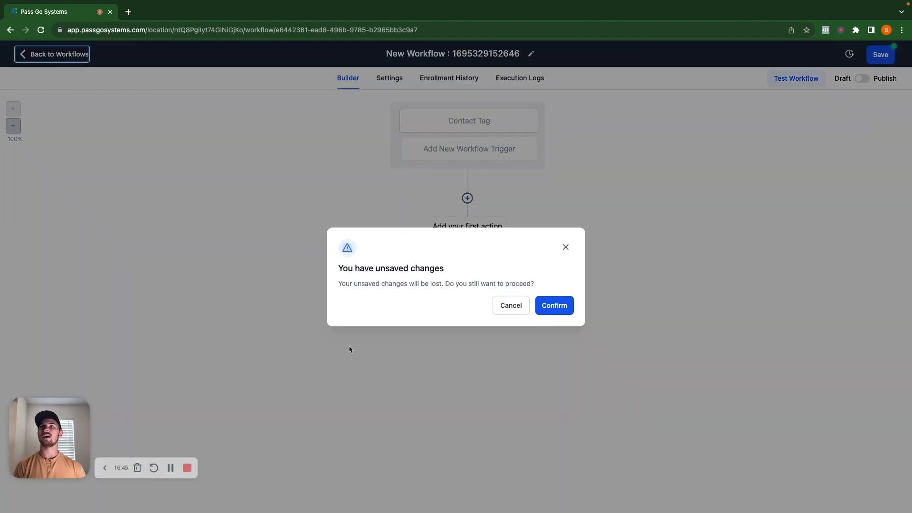
pyautogui.click(547, 308)
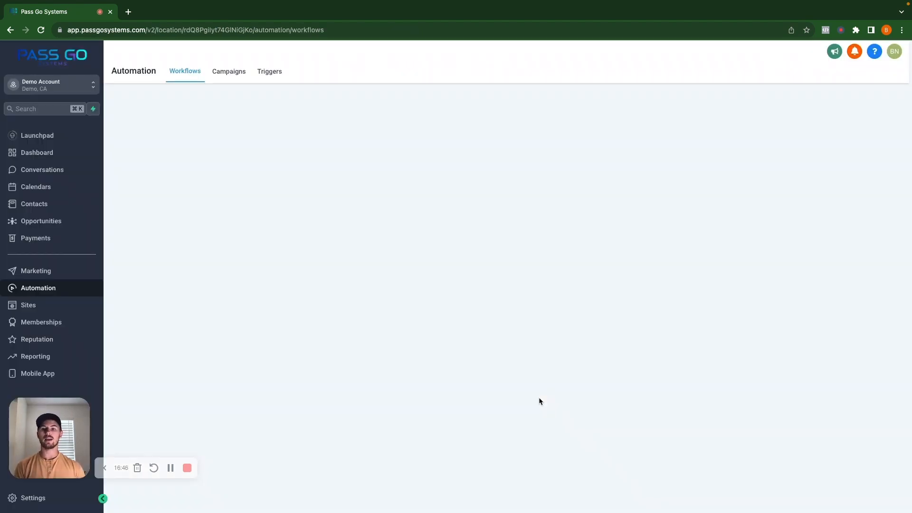